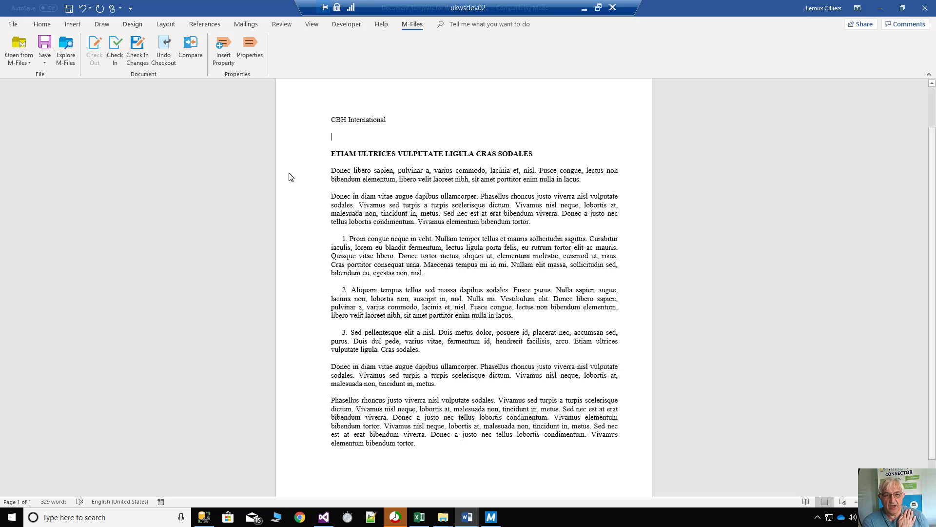
Step: Add City of Chicago (Planning and Development) as a second customer in the document's M-Files properties and save
click(250, 48)
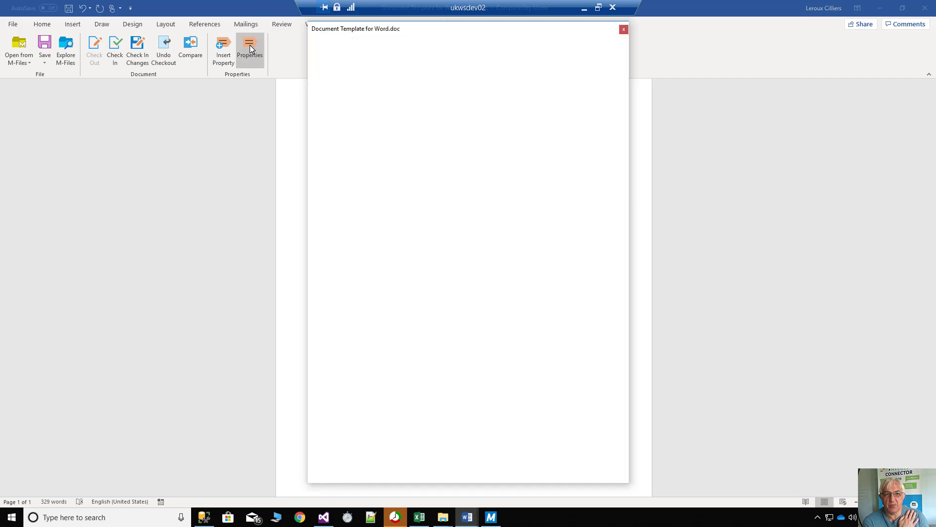
click(473, 187)
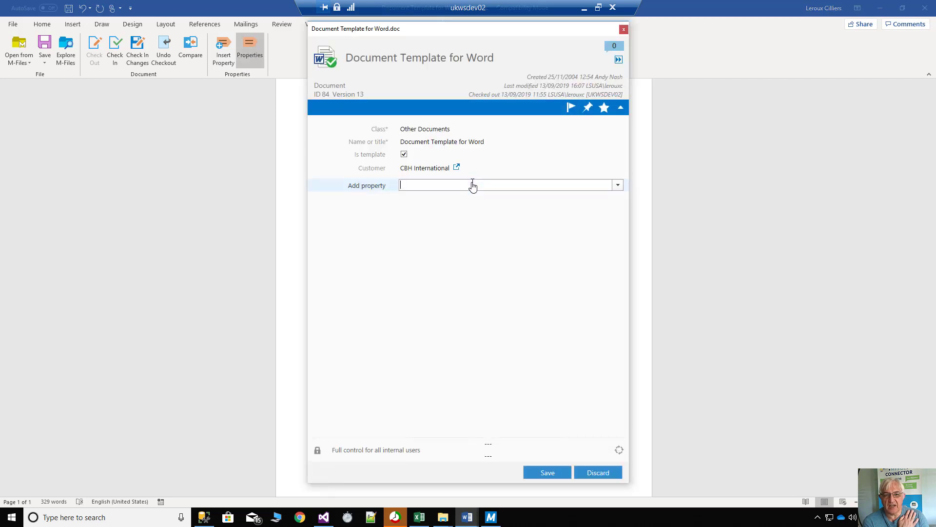
click(434, 168)
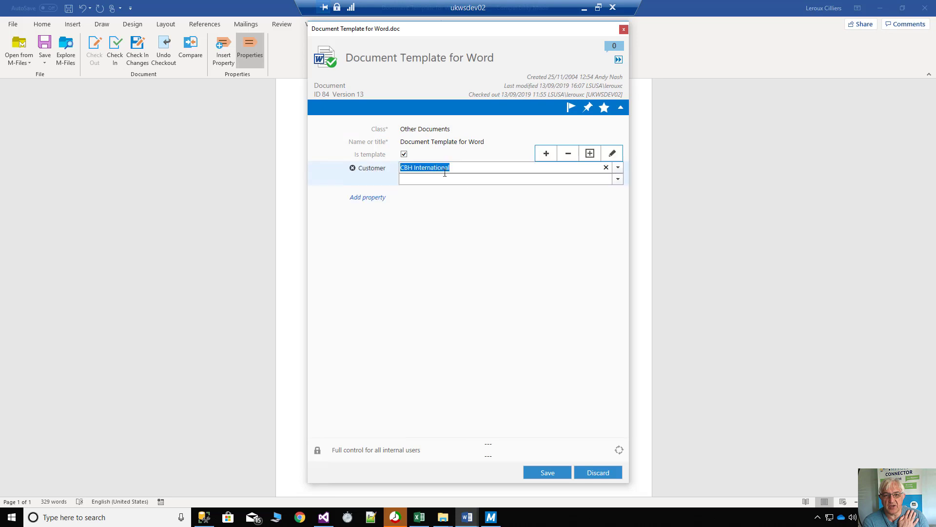
click(618, 179)
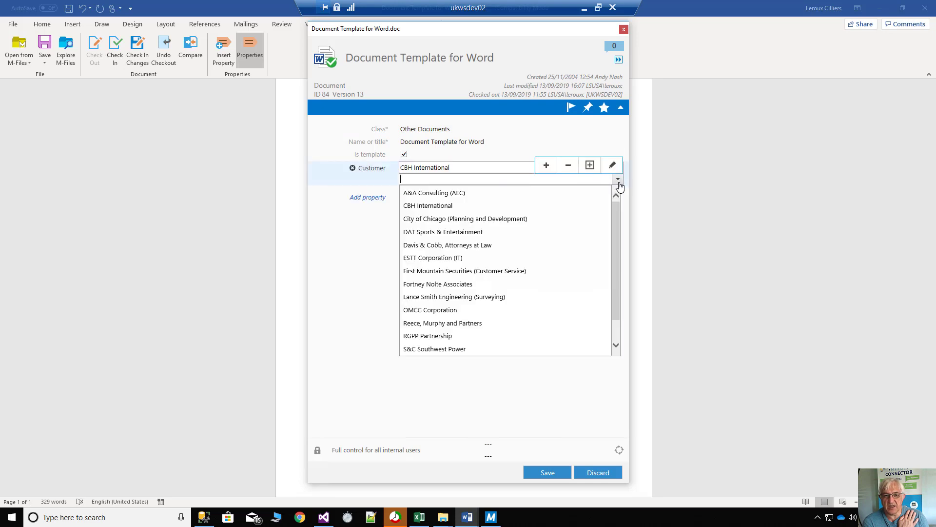
click(441, 219)
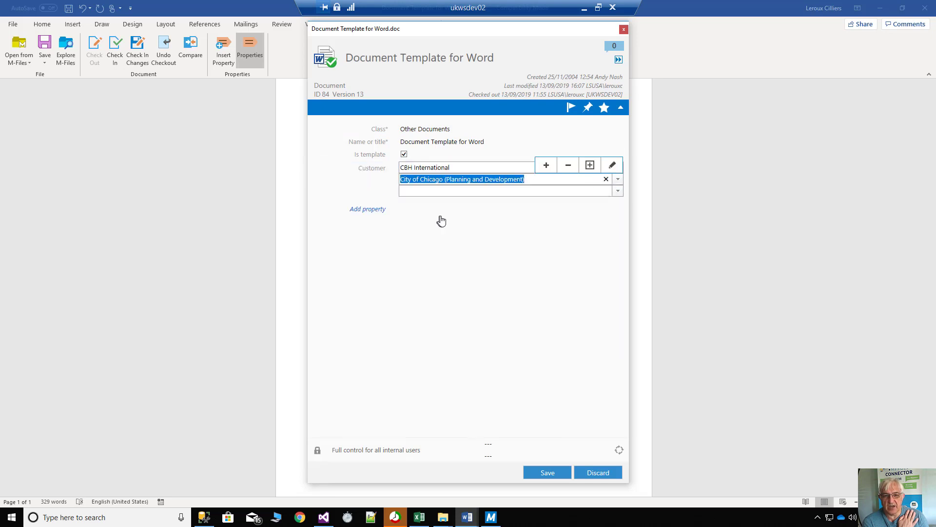
click(548, 472)
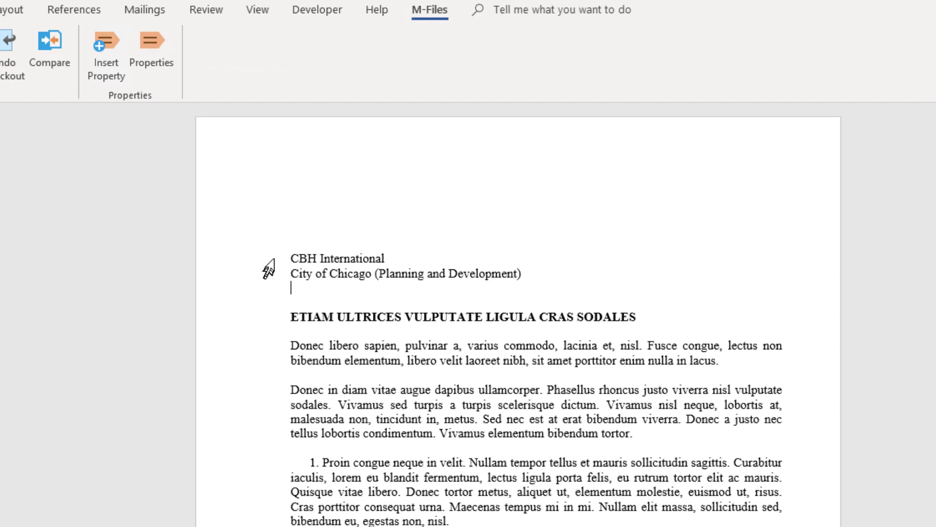
Step: Insert the Customer #3 property on a new line below City of Chicago (Planning and Development)
click(316, 257)
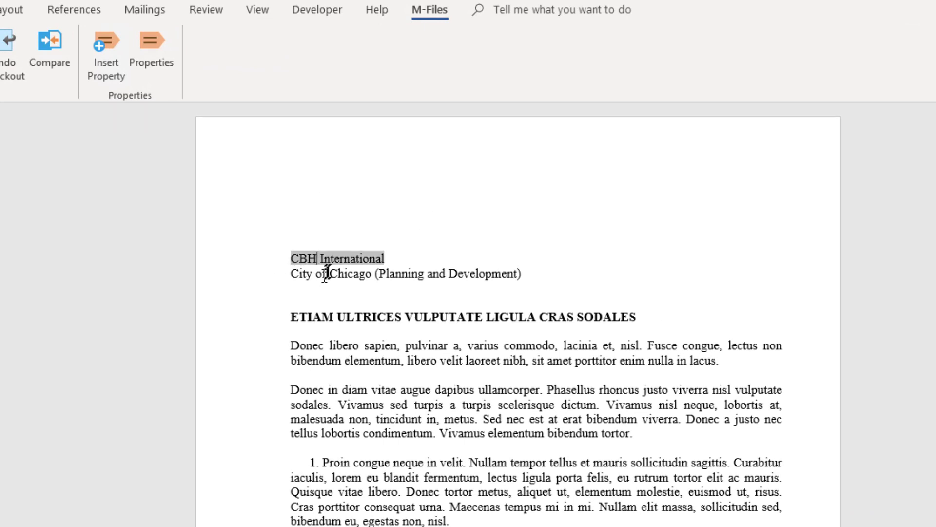
click(327, 274)
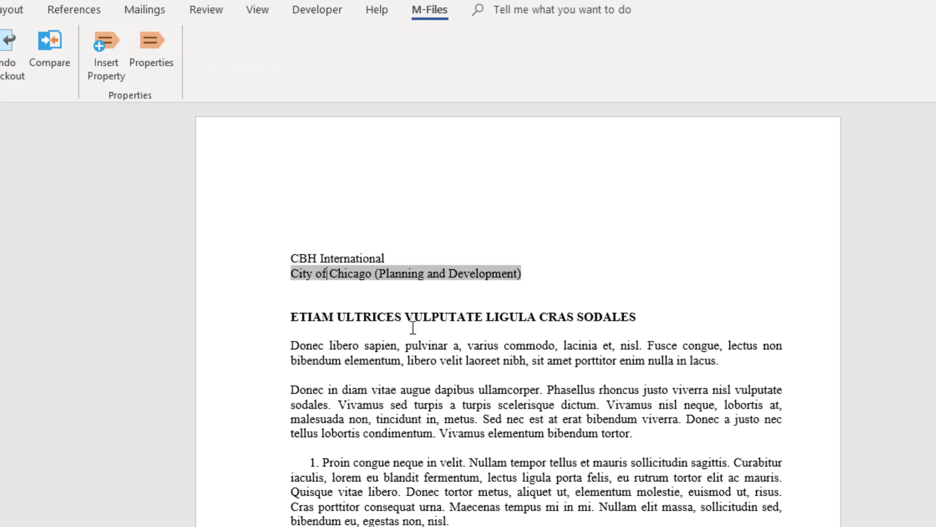
click(314, 294)
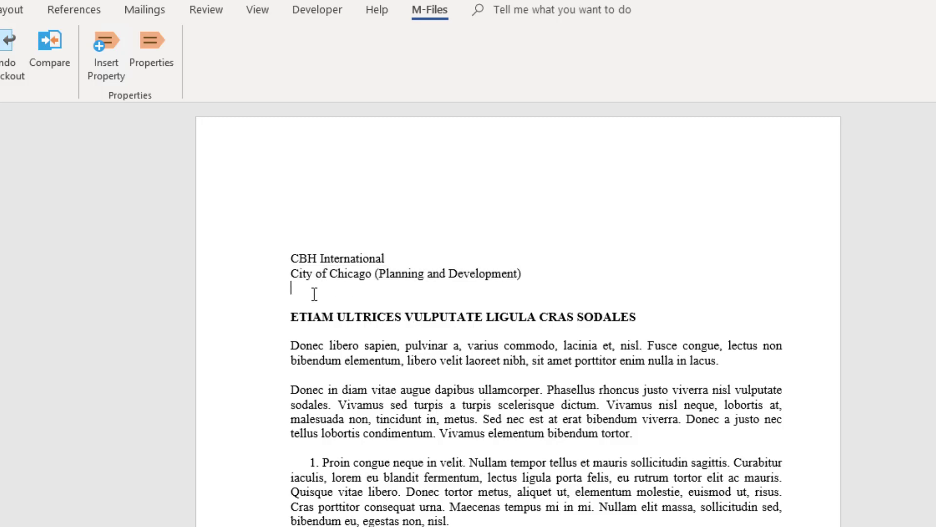
key(Left)
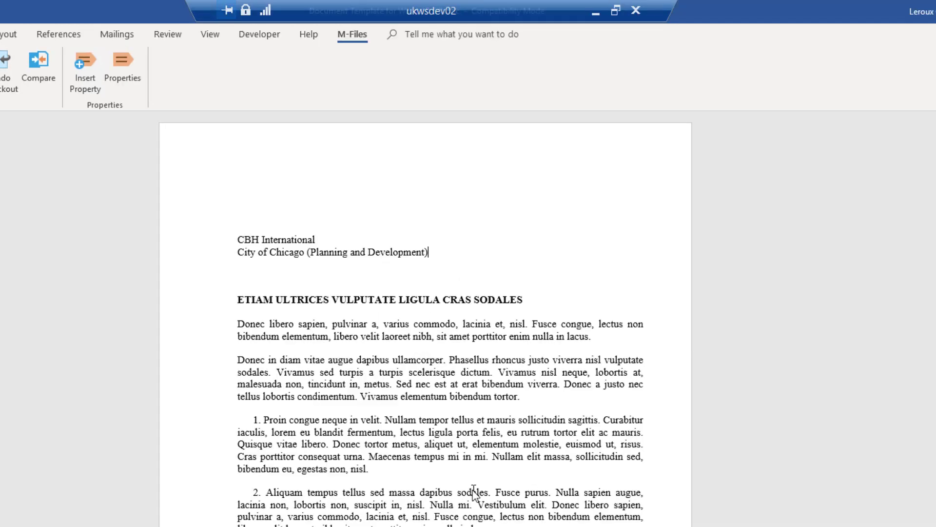
key(Return)
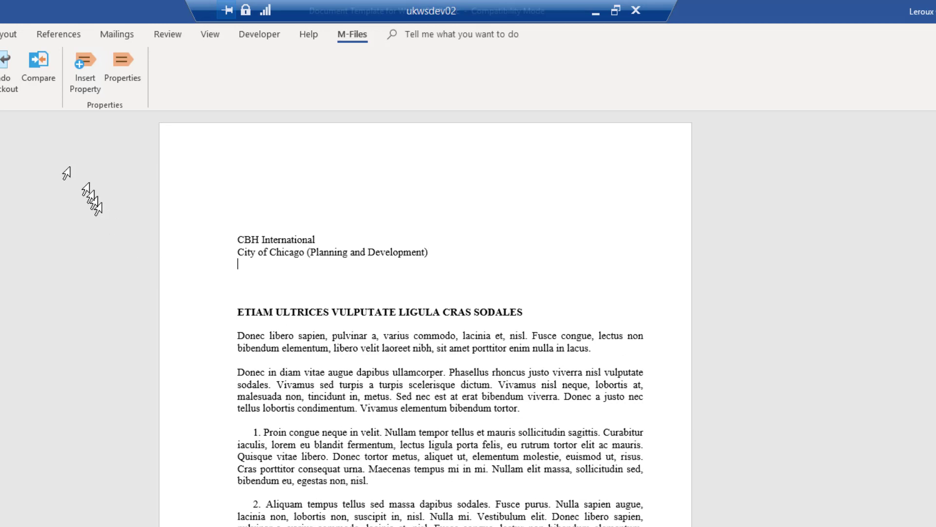
click(85, 69)
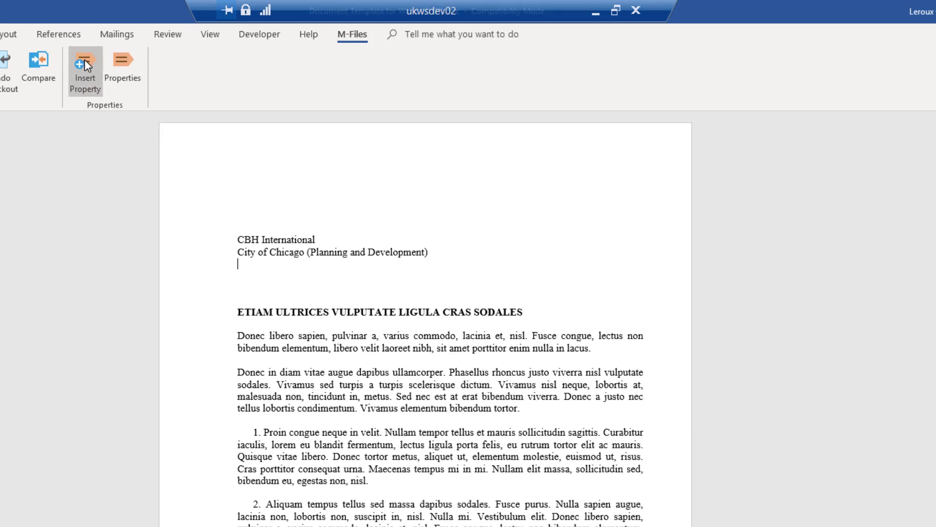
click(337, 353)
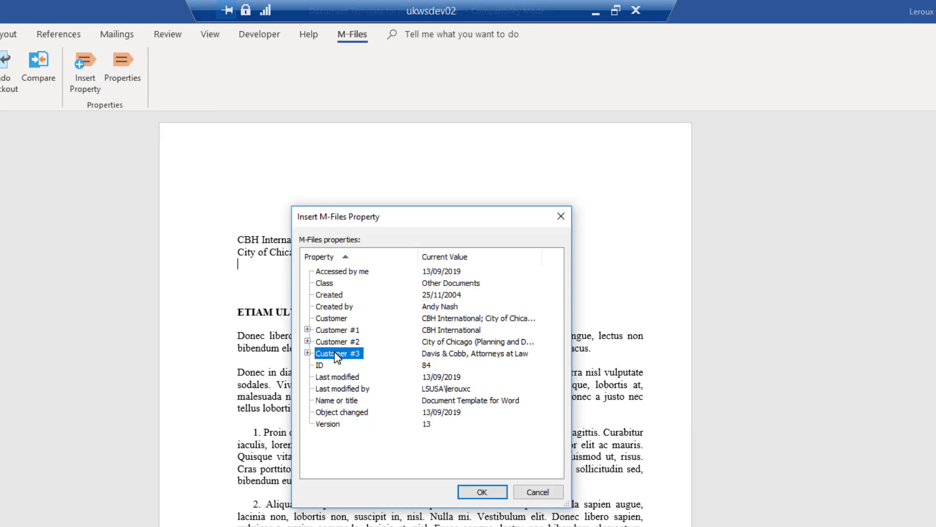
click(481, 493)
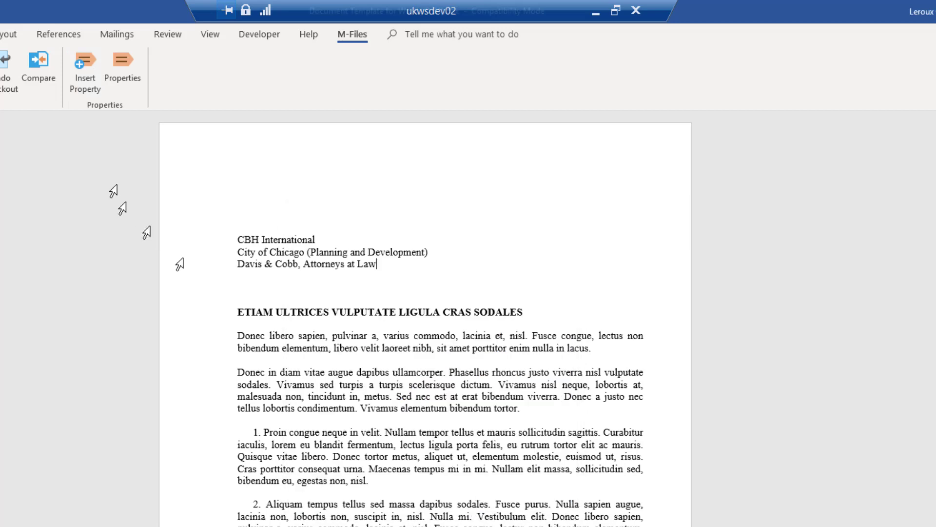
Step: Remove Davis & Cobb, Attorneys at Law from the document's Customer property and save
click(119, 61)
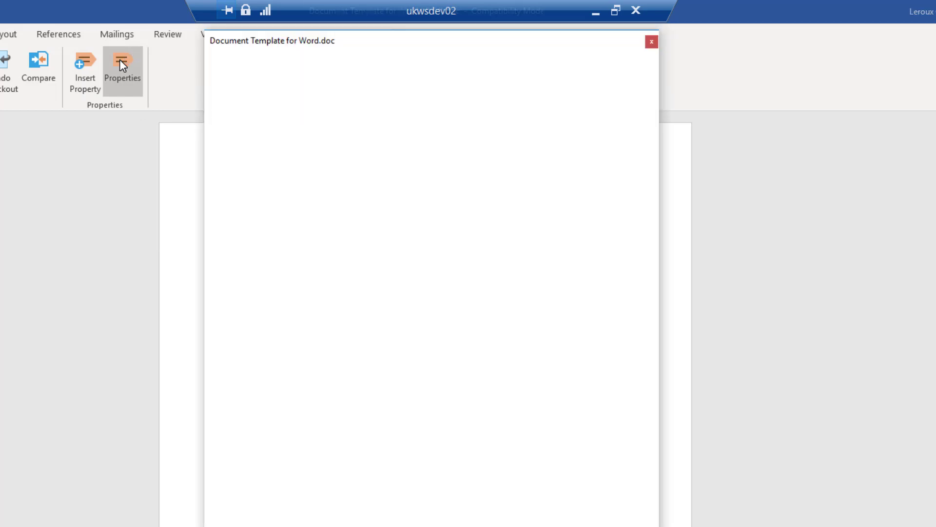
click(434, 271)
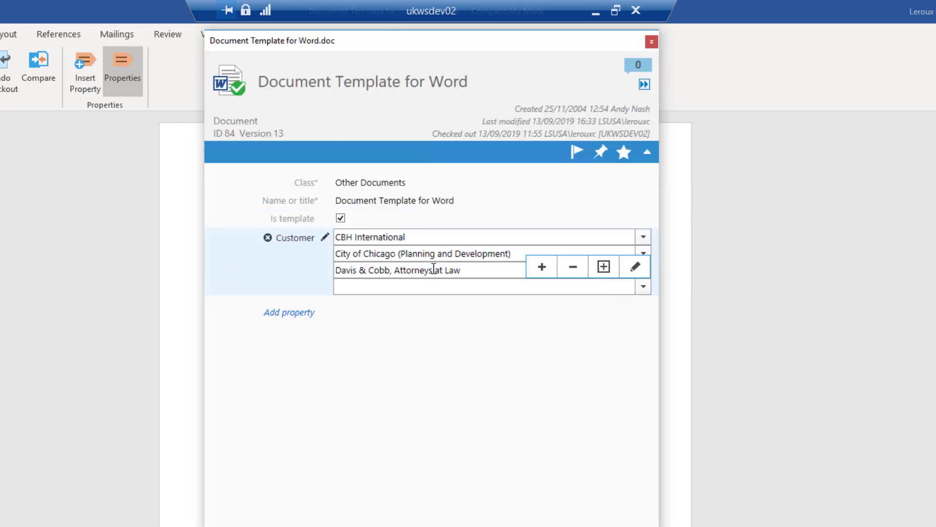
click(572, 250)
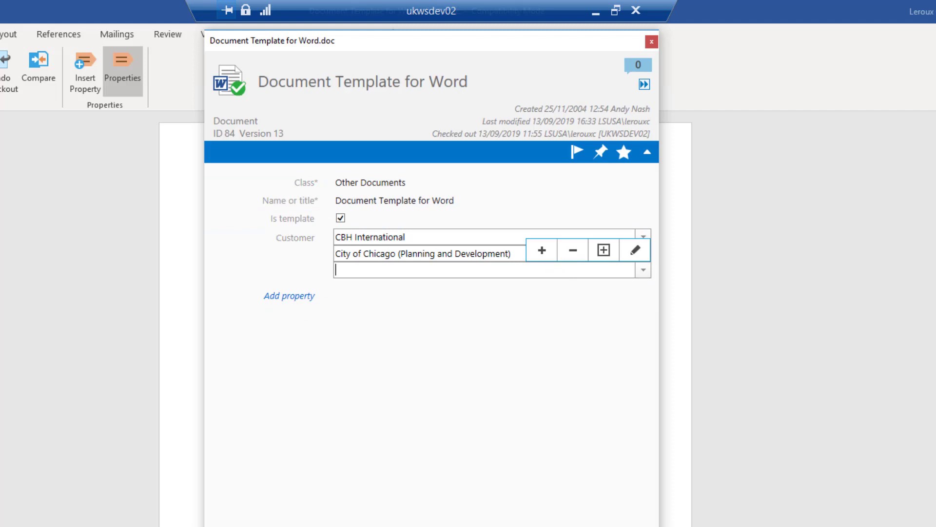
key(Return)
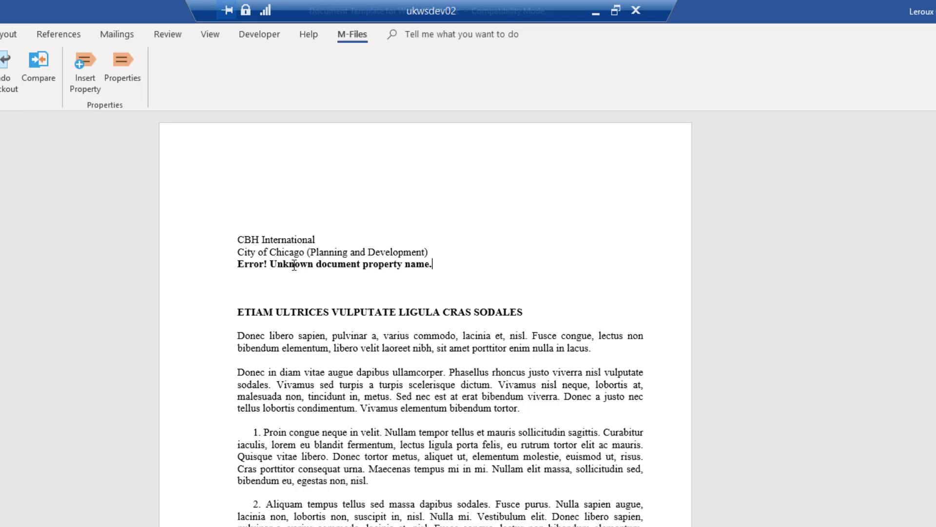
Step: Reveal the field code of the error line and insert a new field containing "if" directly in front of it
click(294, 265)
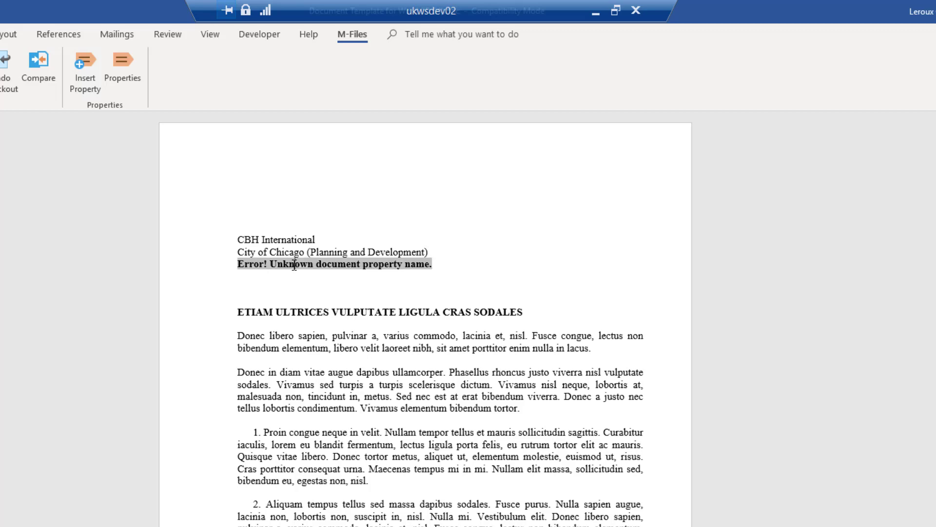
right_click(294, 265)
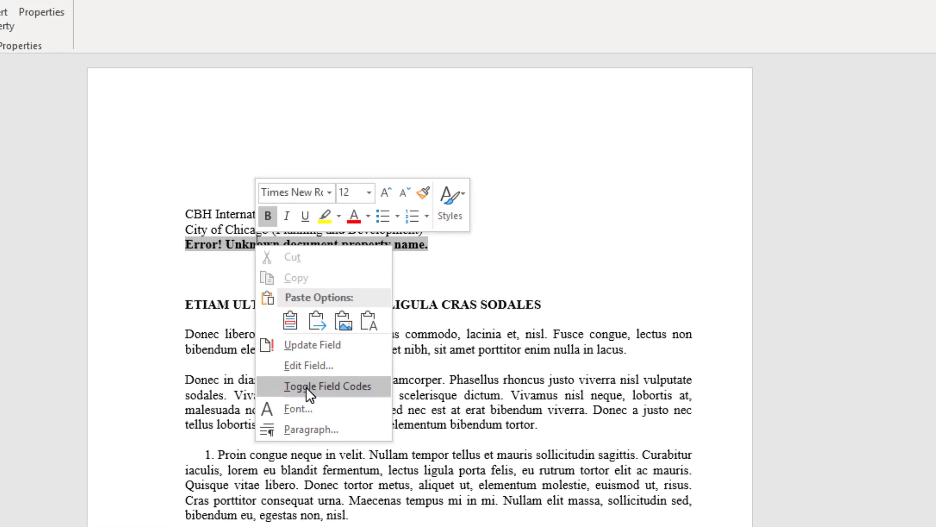
click(306, 386)
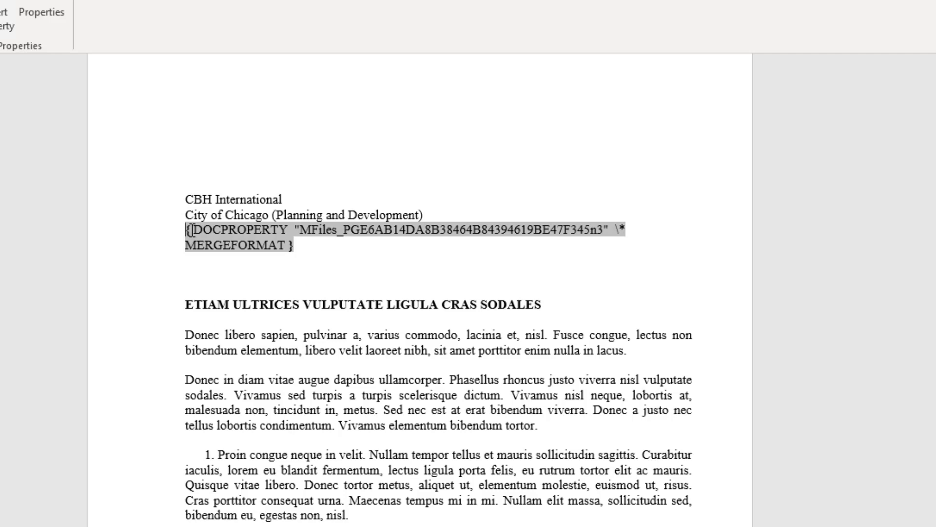
key(ctrl+F9)
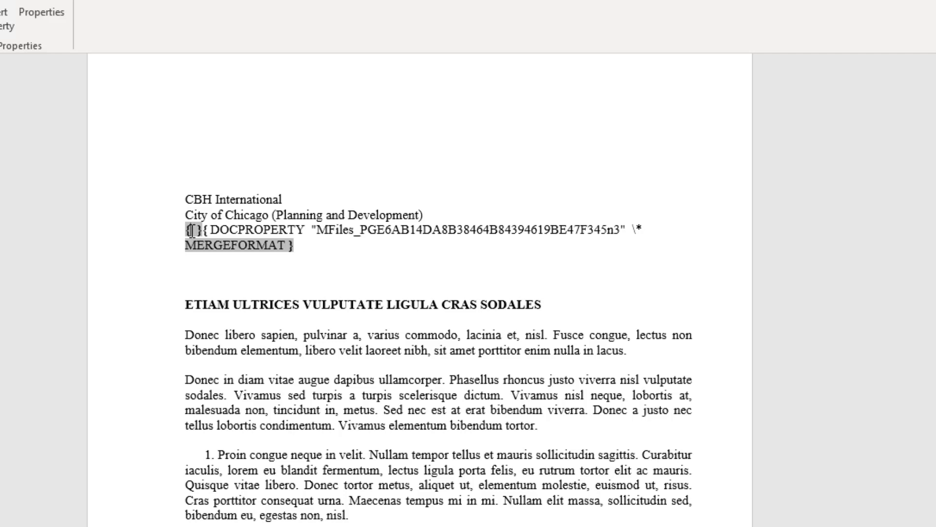
text(IF)
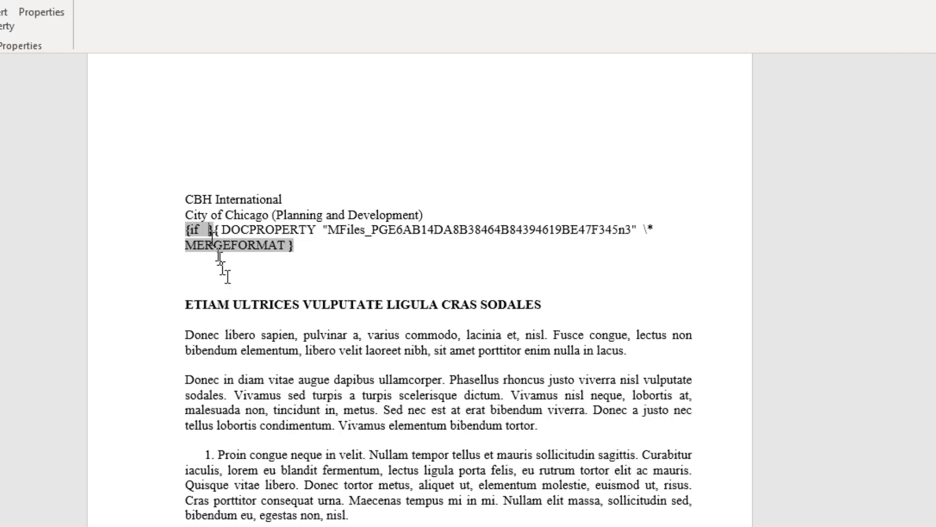
Step: Cut the DOCPROPERTY field and paste it inside the braces of the new field, after "if"
click(216, 229)
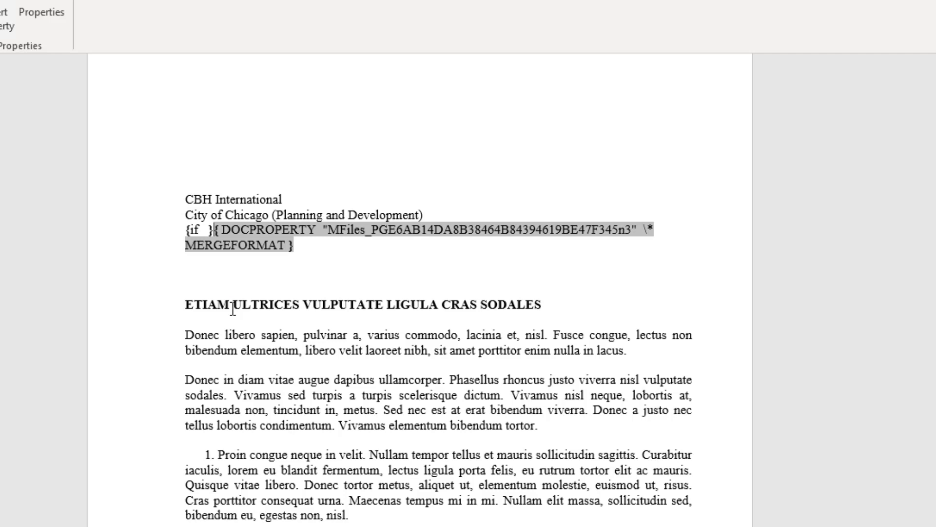
key(shift+Right)
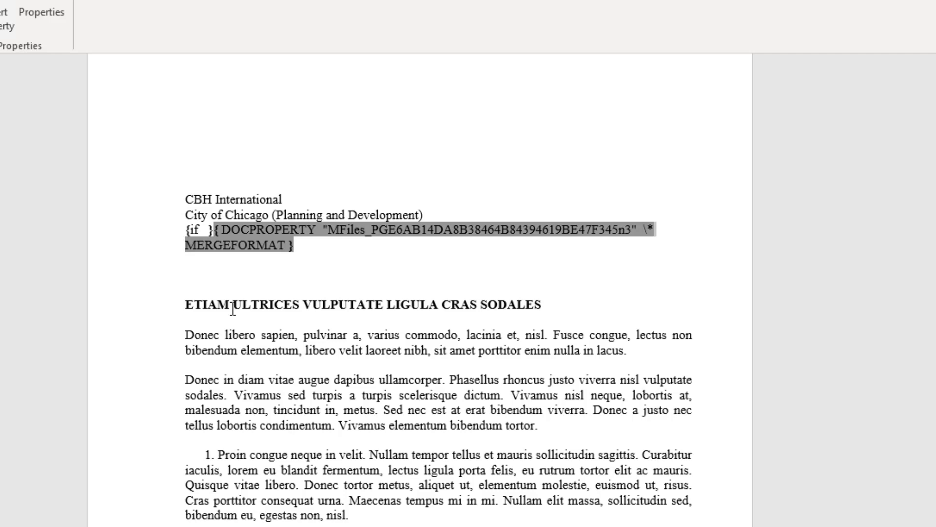
key(Delete)
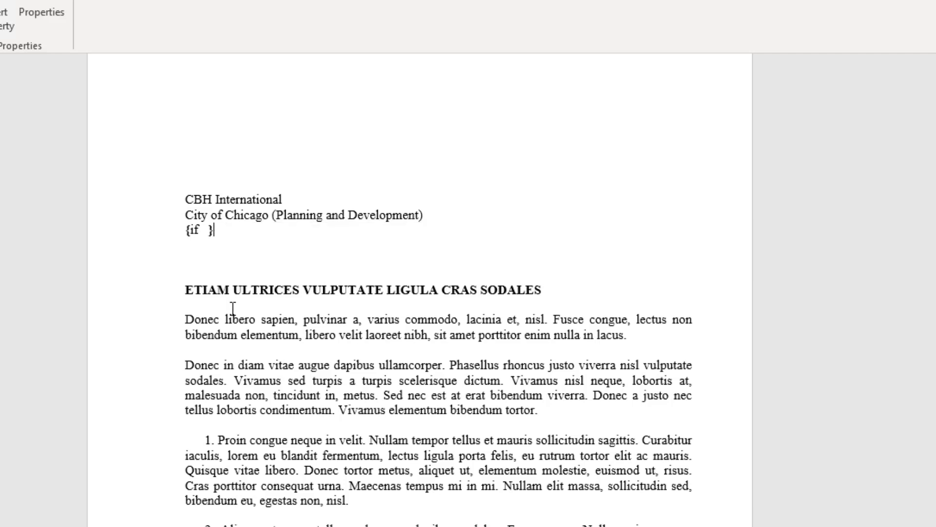
click(205, 231)
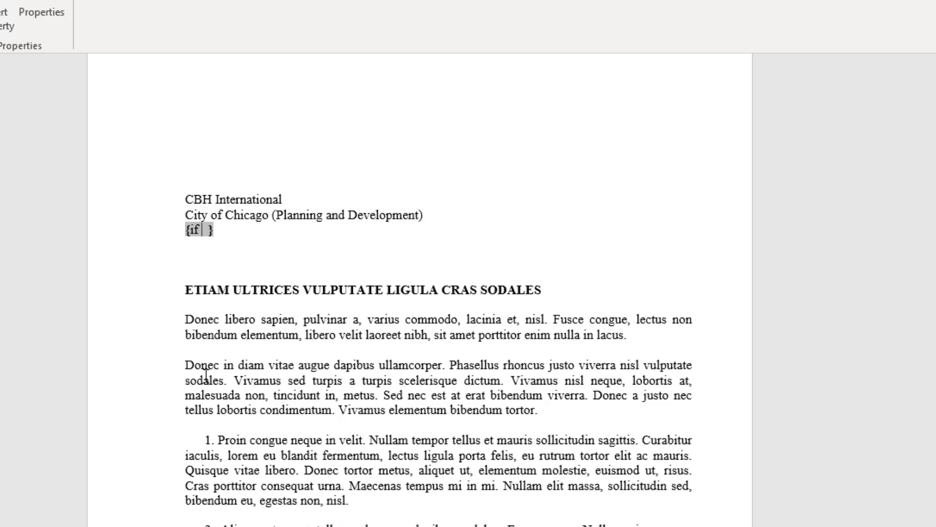
text(Error! Unknown document property name.)
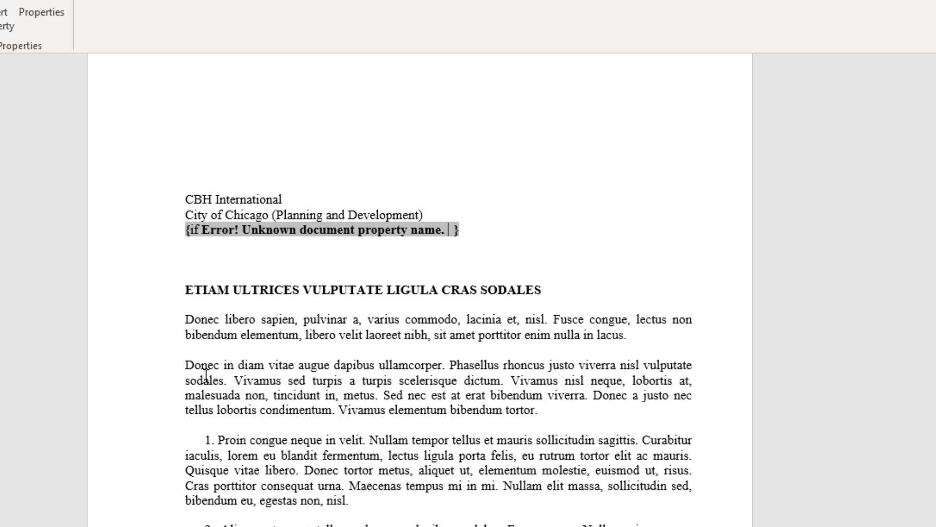
Step: Complete the IF condition with = "Error!*" and add empty quotes "" as its true result
text(= "")
key(Left)
text(Error)
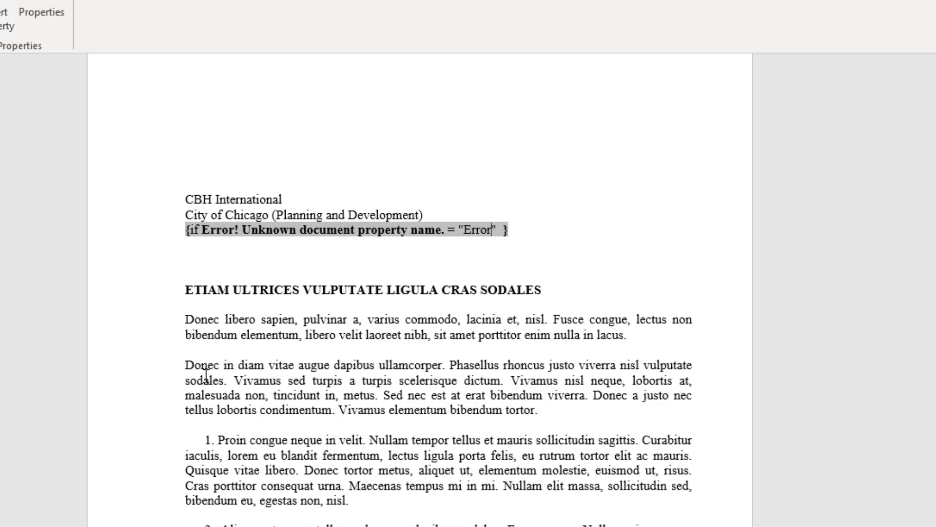
text(!*)
key(Right)
text("")
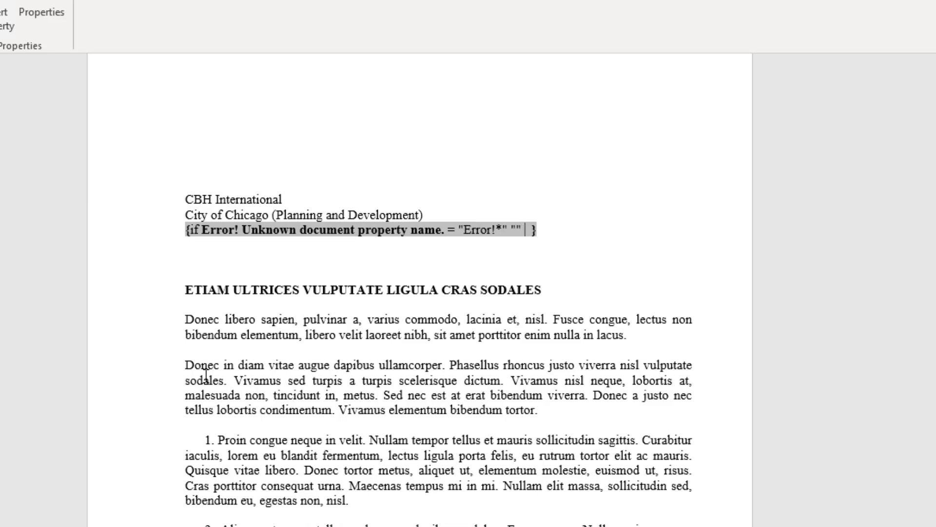
Step: Paste the document property field again as the IF field's false result and update the whole field
text(Error! Unknown document property name.)
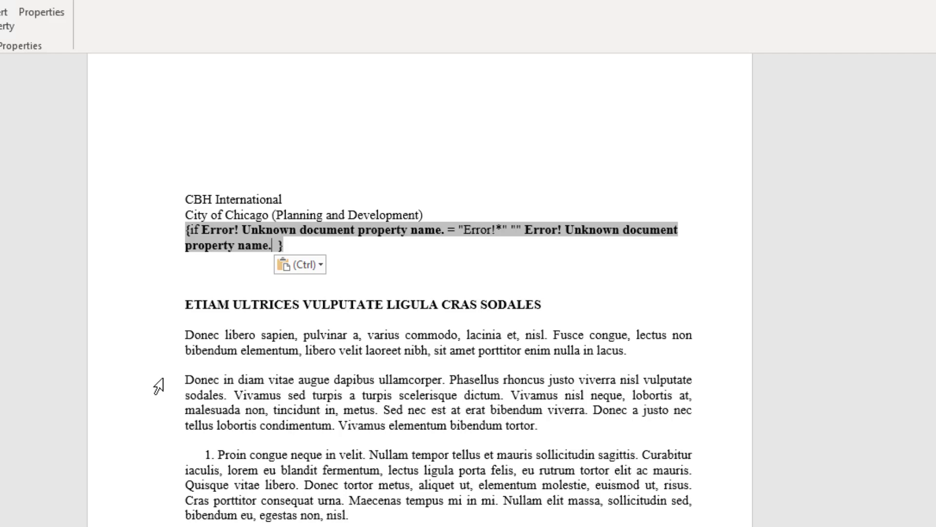
click(251, 276)
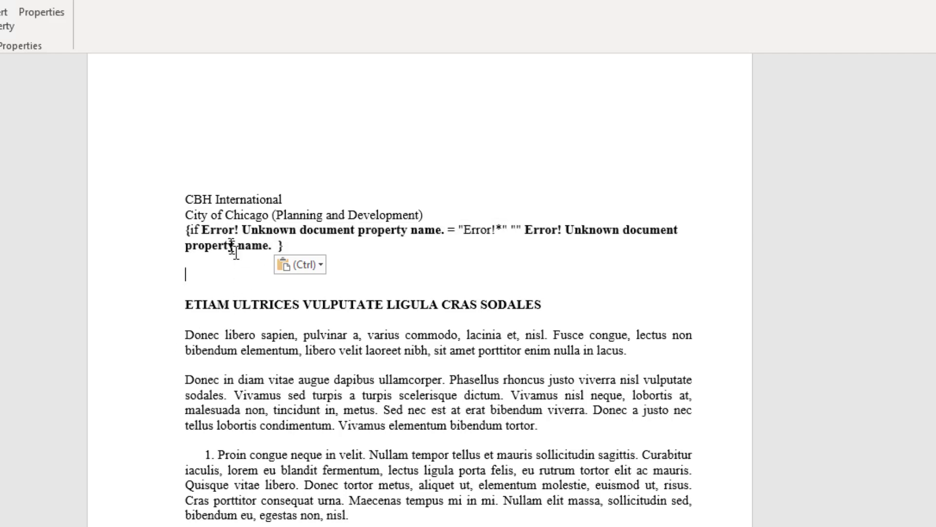
right_click(220, 231)
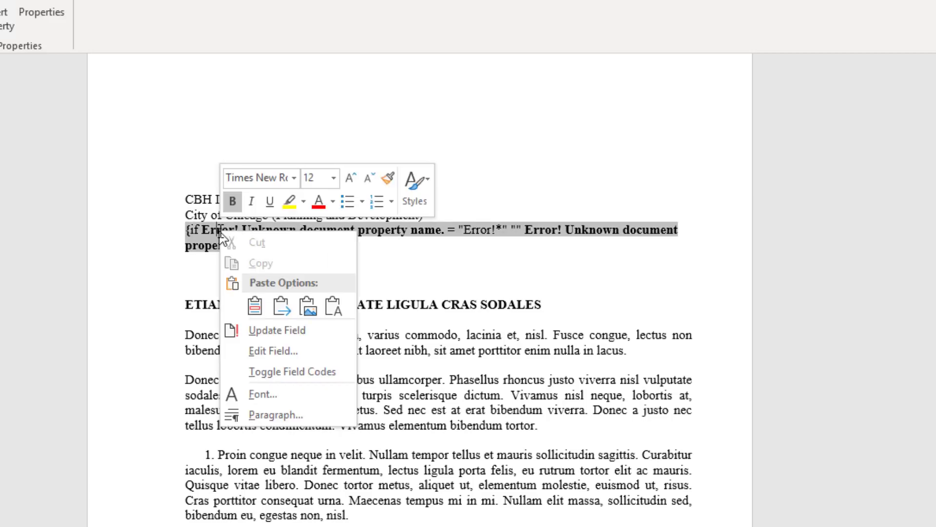
click(272, 330)
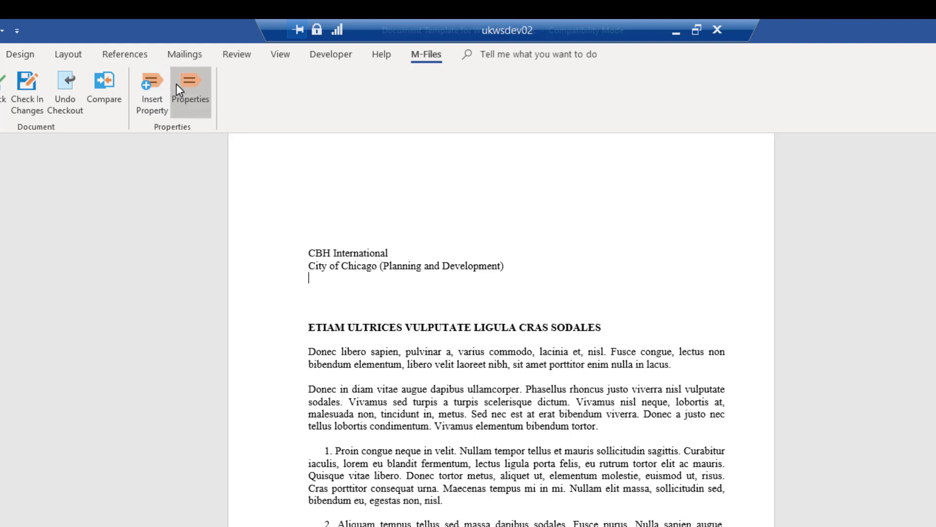
Step: Add Davis & Cobb, Attorneys at Law as the third Customer value in the document's M-Files properties and save
click(190, 83)
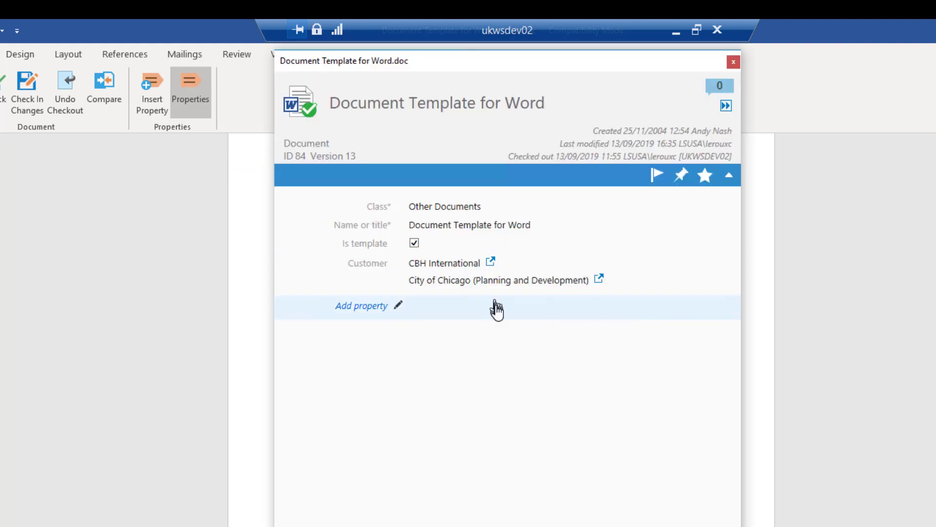
click(502, 279)
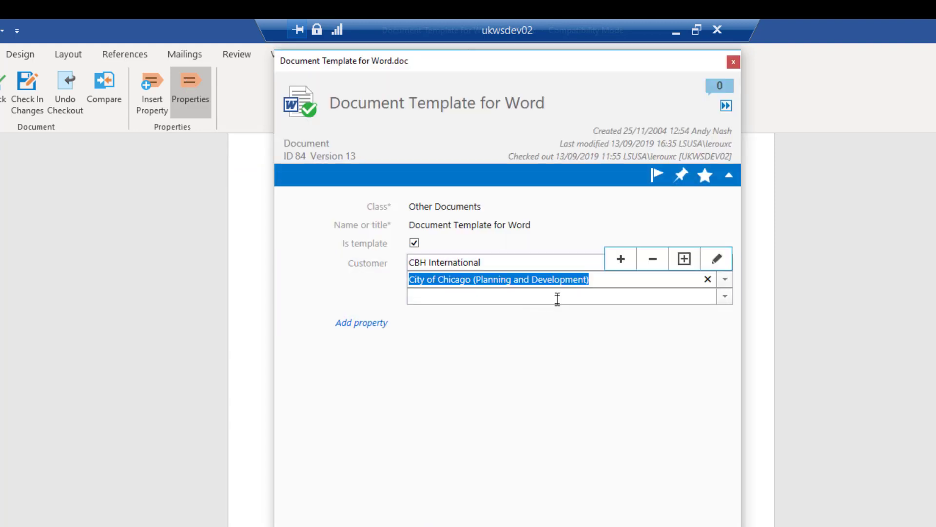
click(643, 295)
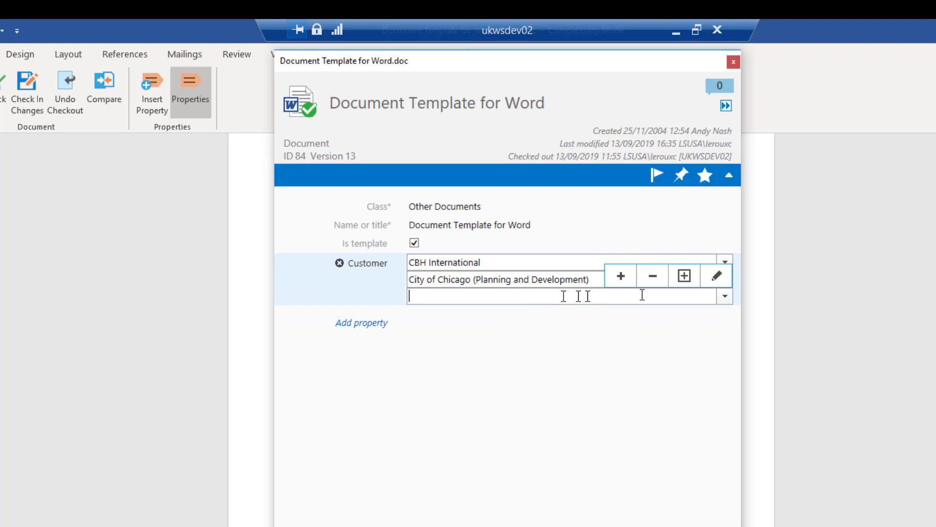
click(725, 298)
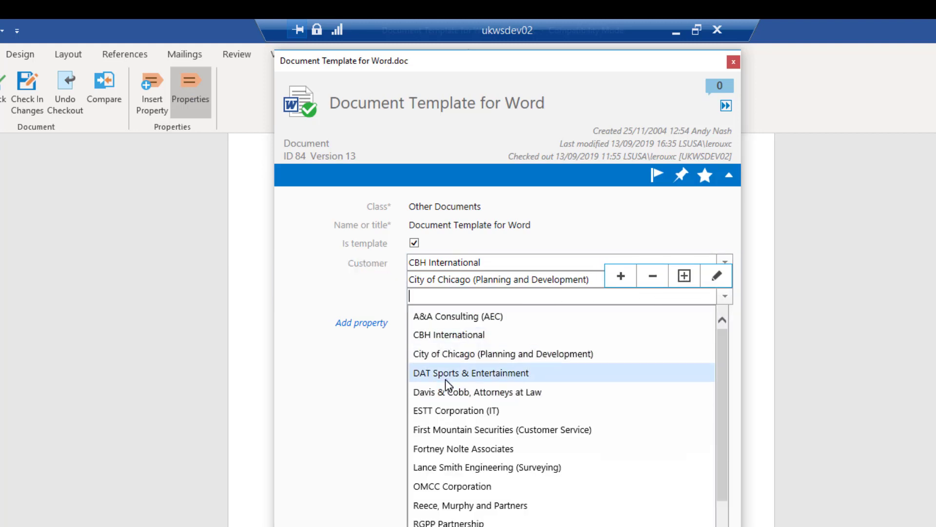
click(453, 392)
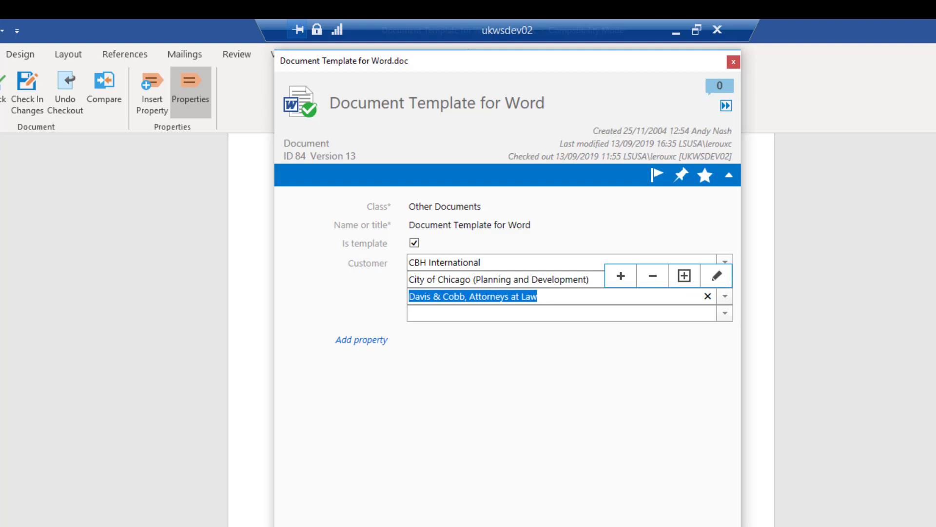
key(Return)
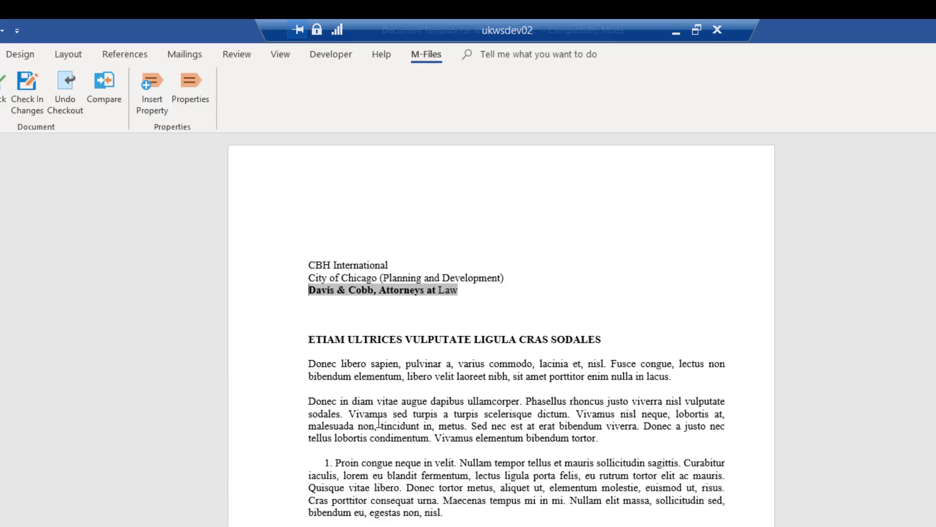
click(375, 312)
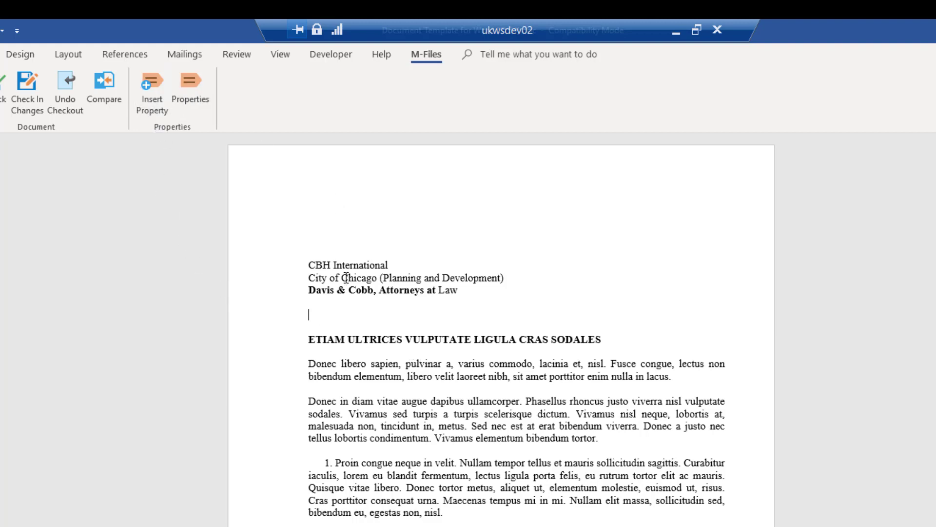
Step: Remove City of Chicago (Planning and Development) from the document's Customer property and save the change
click(192, 80)
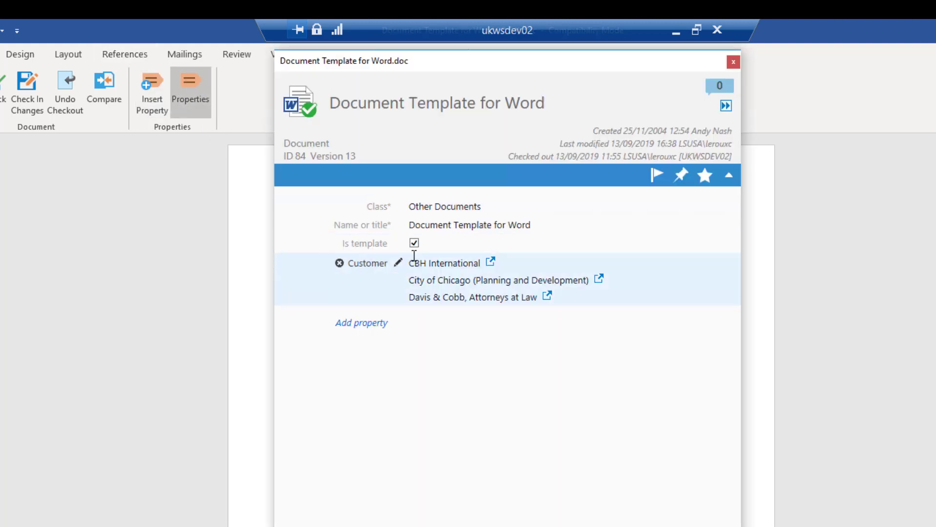
click(459, 279)
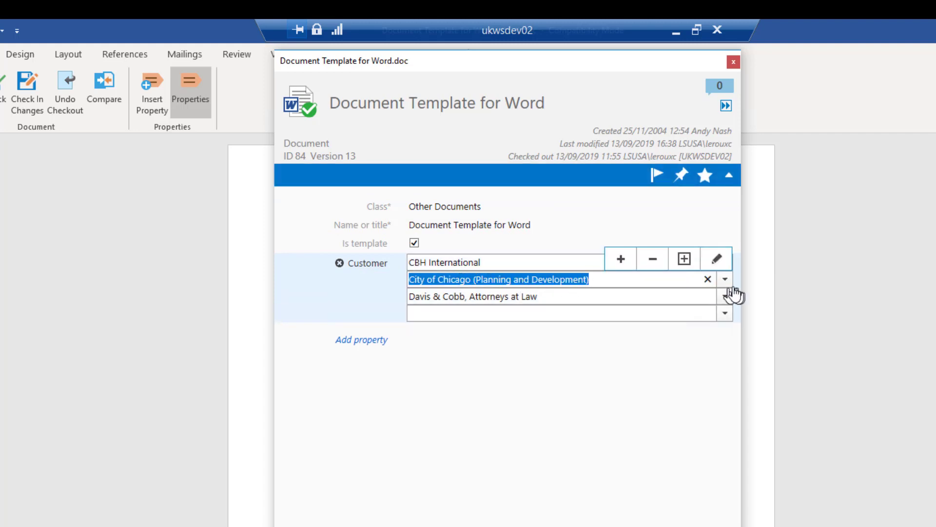
click(651, 263)
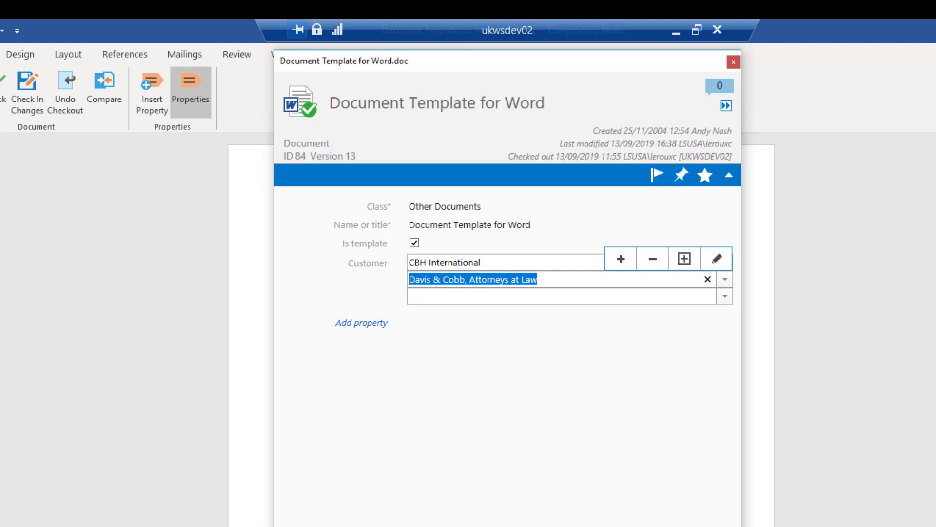
key(ctrl+s)
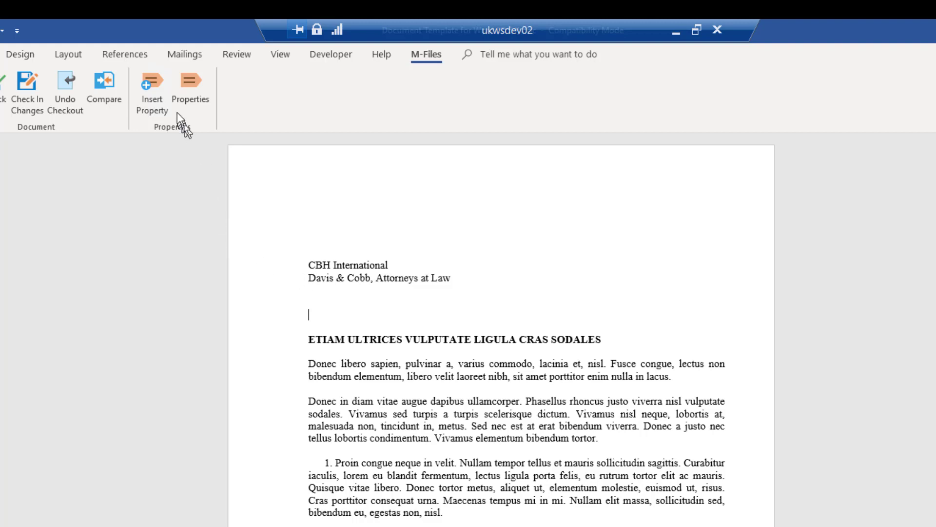
Step: Add First Mountain Securities (Customer Service) as the third Customer value in the document's properties and save
click(189, 78)
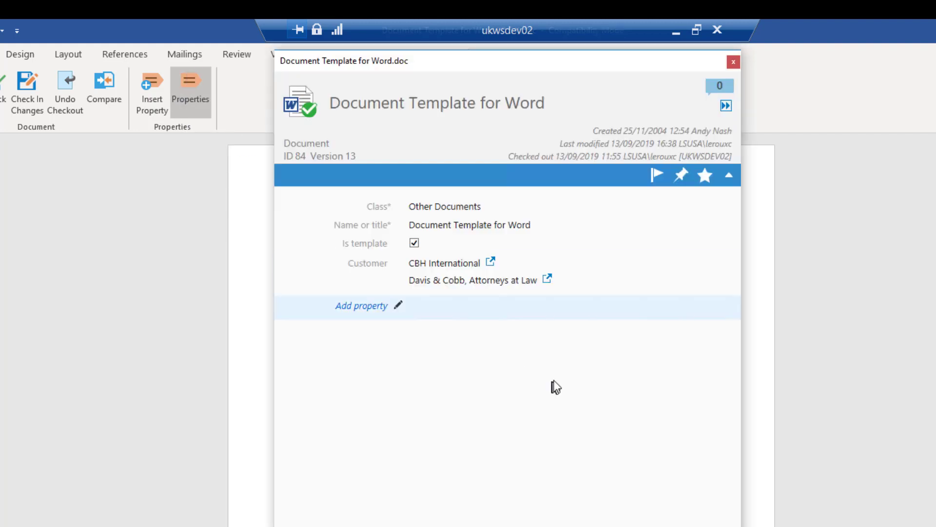
click(469, 303)
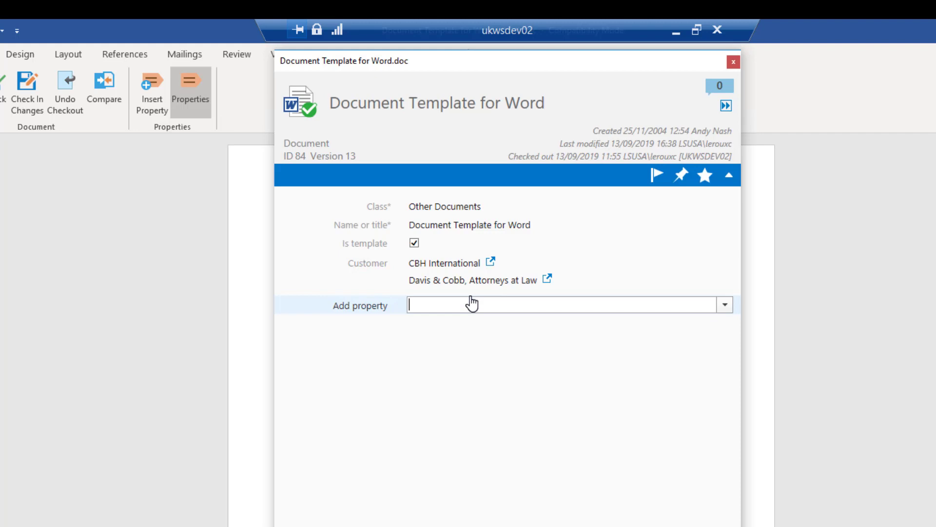
click(496, 284)
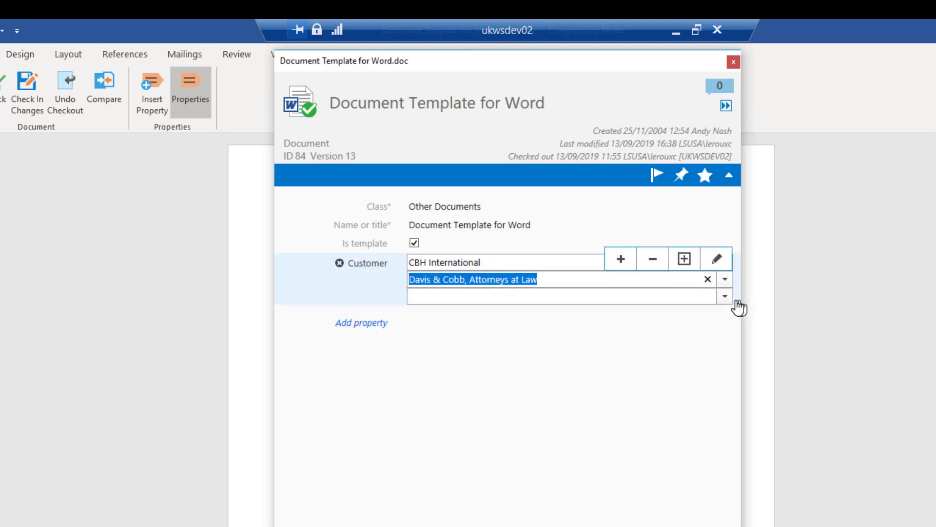
click(723, 298)
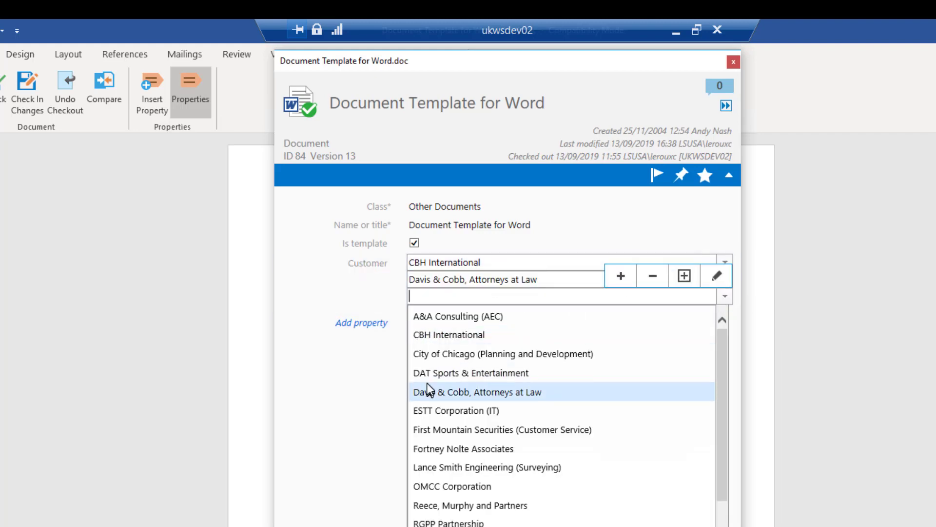
click(444, 431)
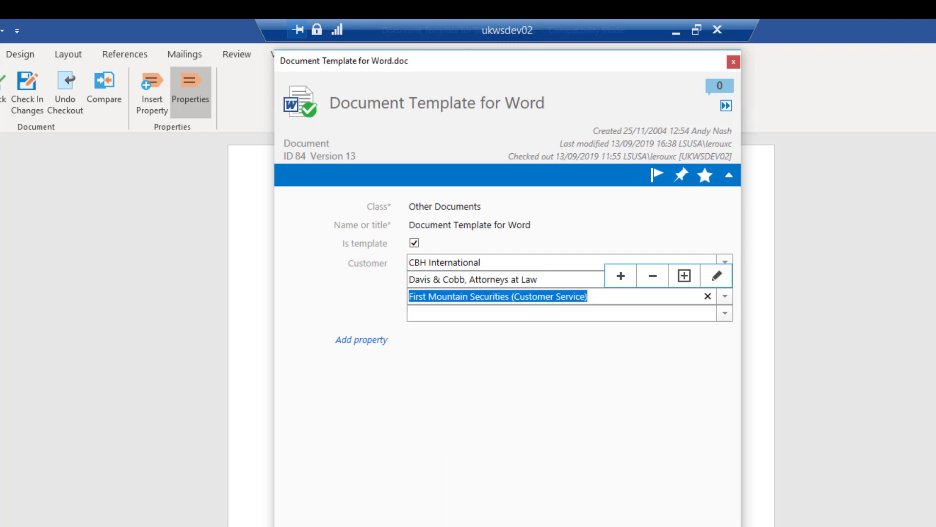
key(Return)
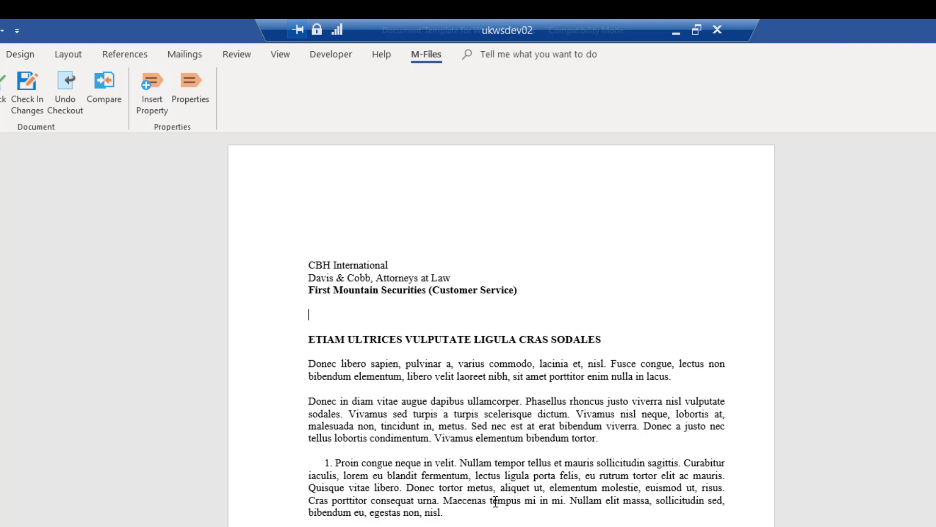
Step: Reveal the IF field code behind the third customer line, First Mountain Securities (Customer Service)
right_click(350, 291)
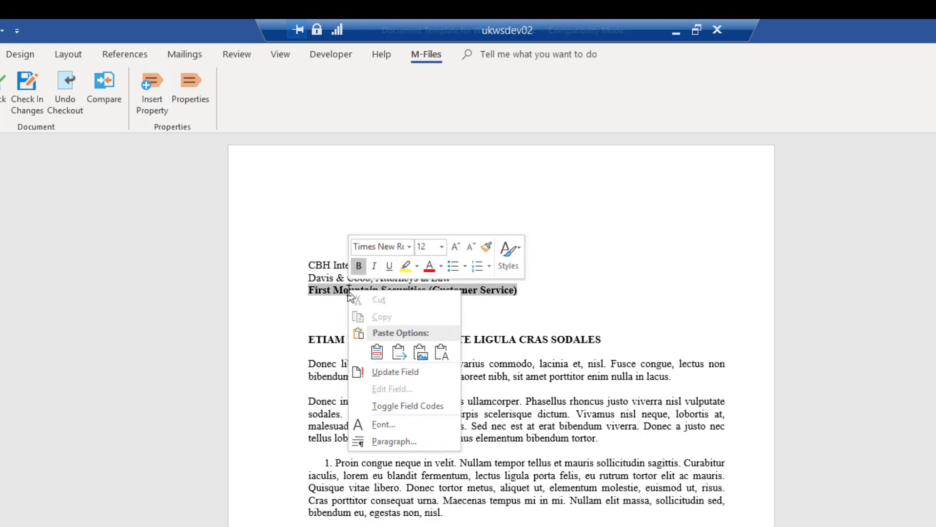
click(391, 403)
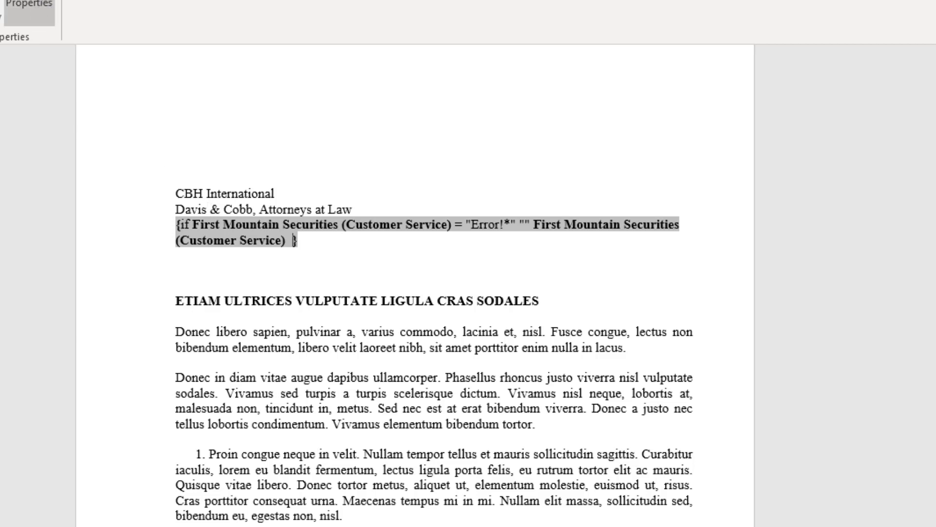
Step: Remove Davis & Cobb, Attorneys at Law and First Mountain Securities from the Customer property, keeping only CBH International, and save
click(30, 12)
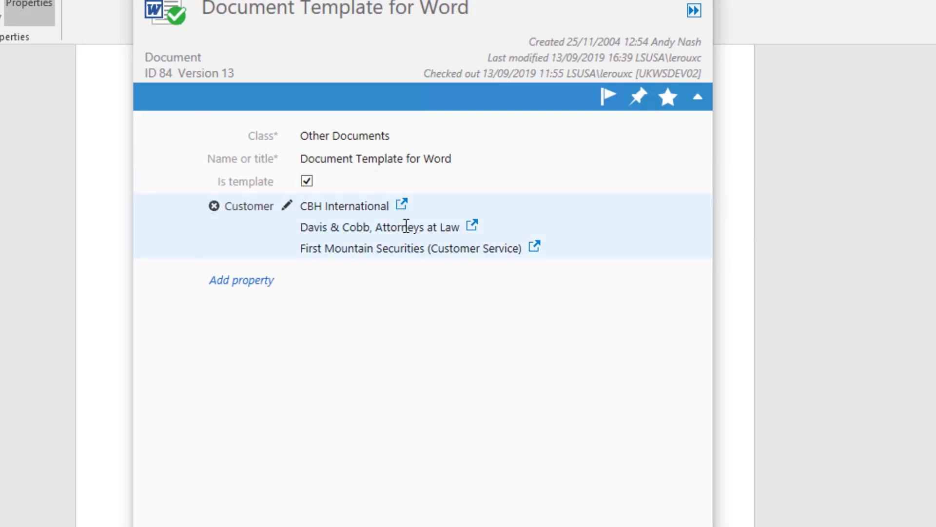
click(404, 224)
click(600, 202)
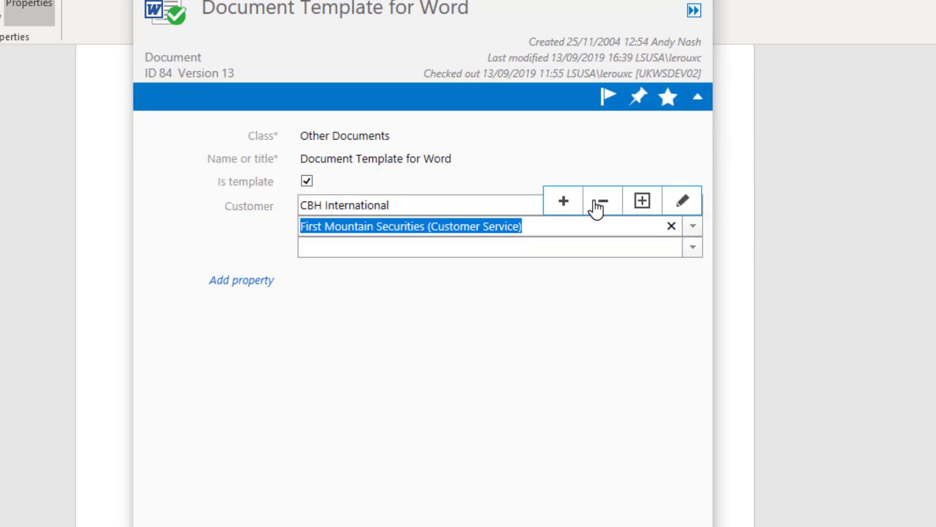
click(601, 202)
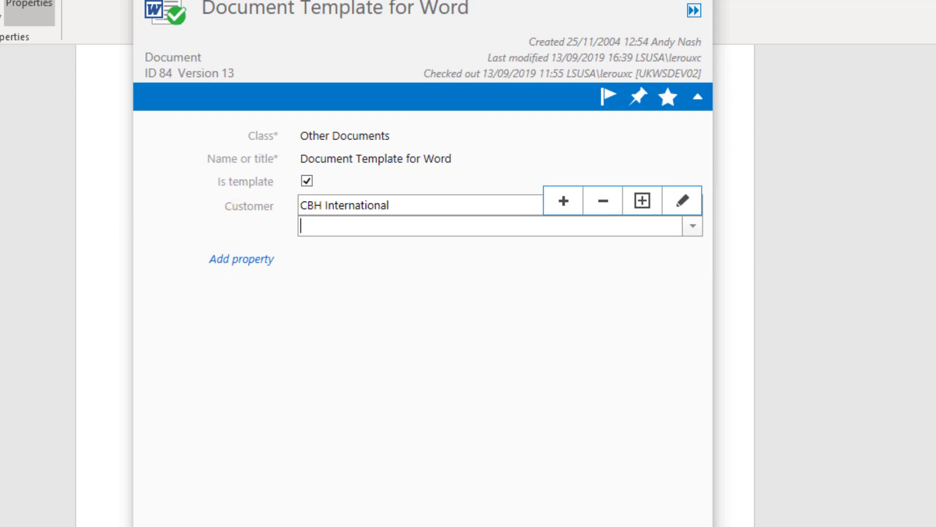
key(ctrl+s)
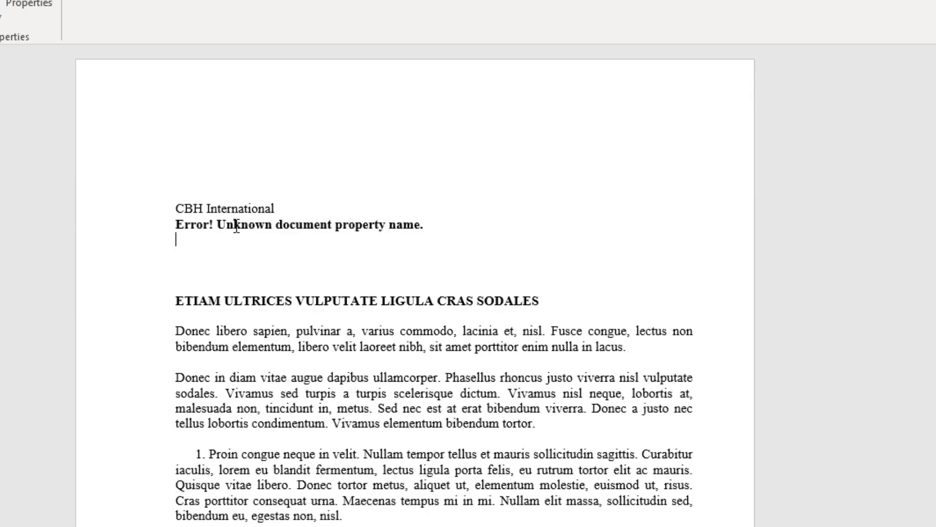
Step: Reveal the field code of the error line below CBH International and insert a new field containing "if" directly before it
click(236, 226)
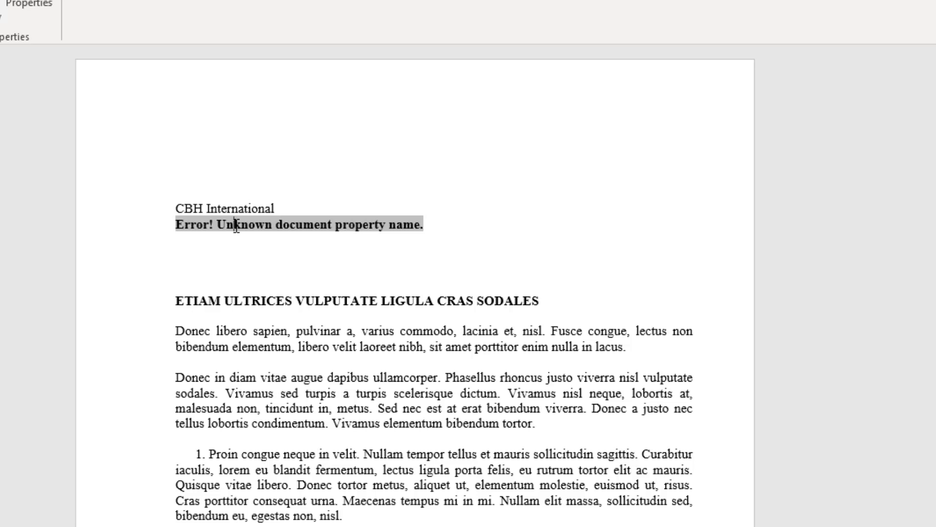
right_click(235, 226)
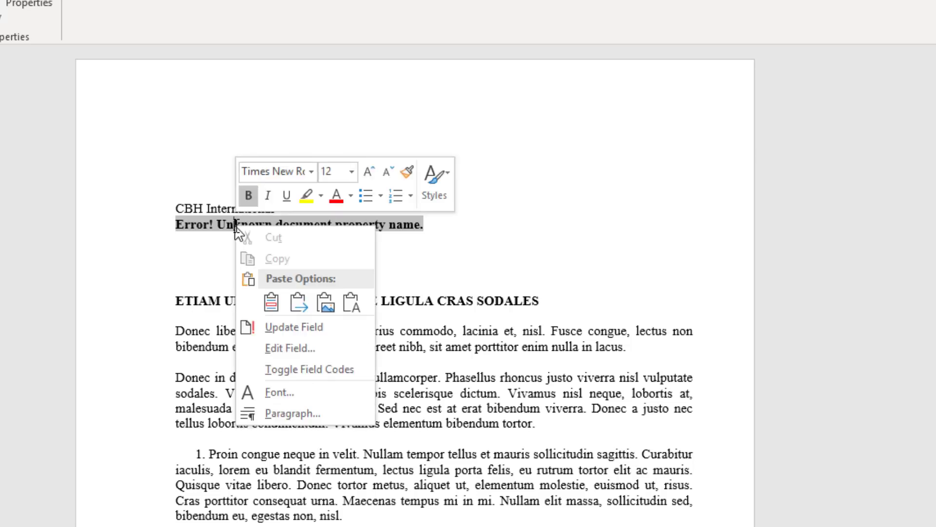
click(300, 367)
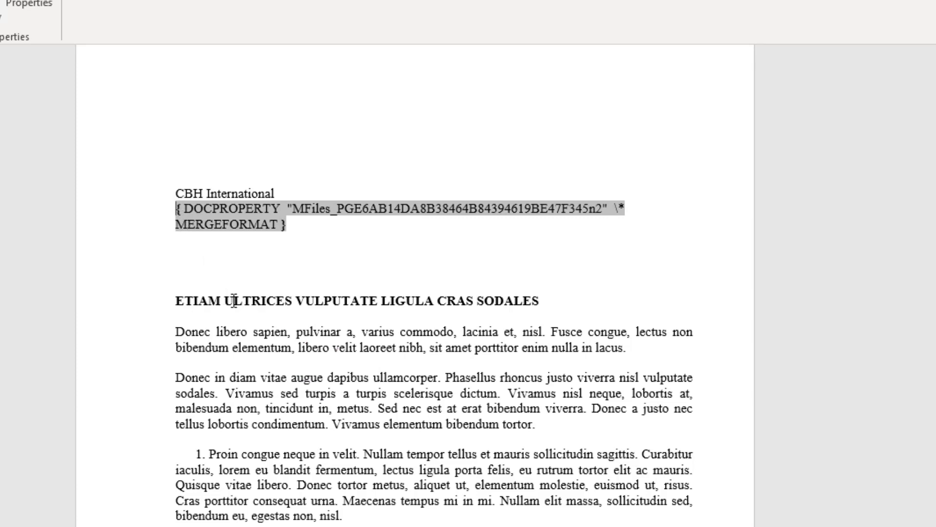
key(Left)
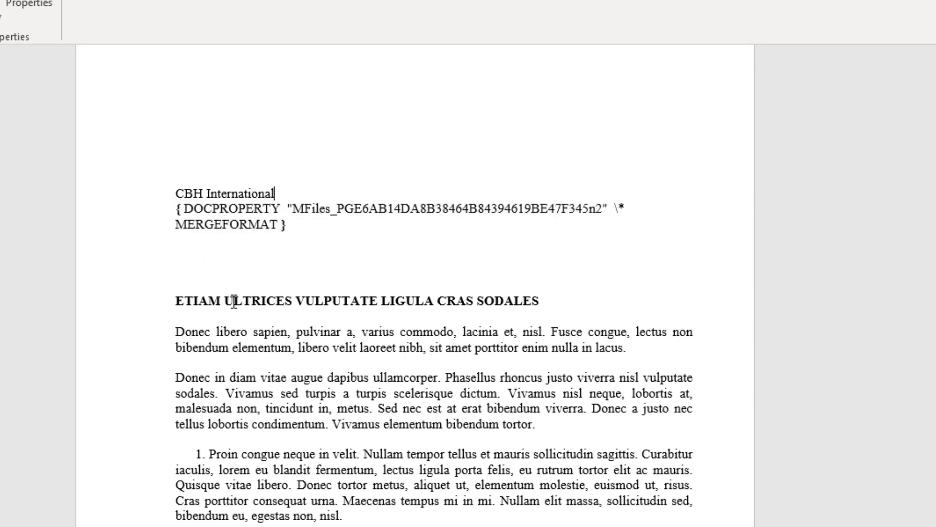
key(Down)
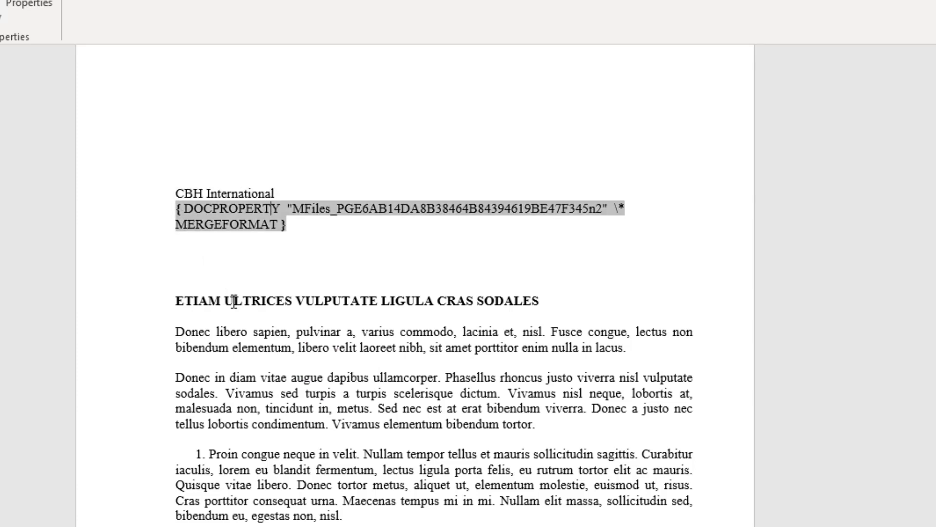
click(177, 209)
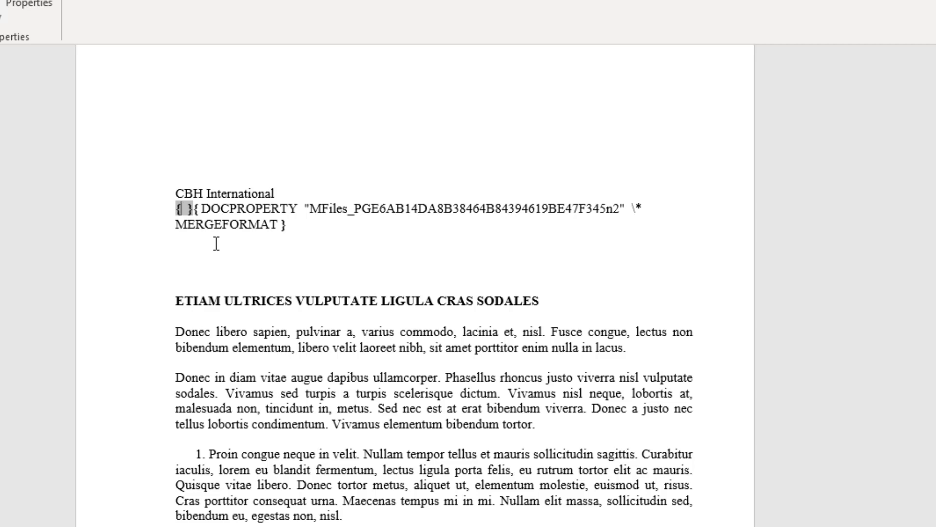
text(if)
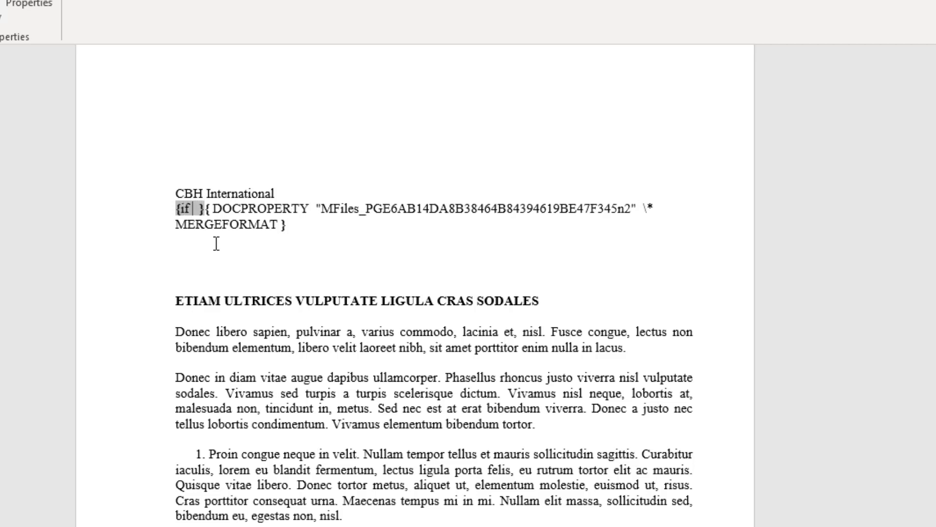
Step: Cut the second customer's DOCPROPERTY field and paste it after "if" inside the new field's braces
key(Right)
key(Right)
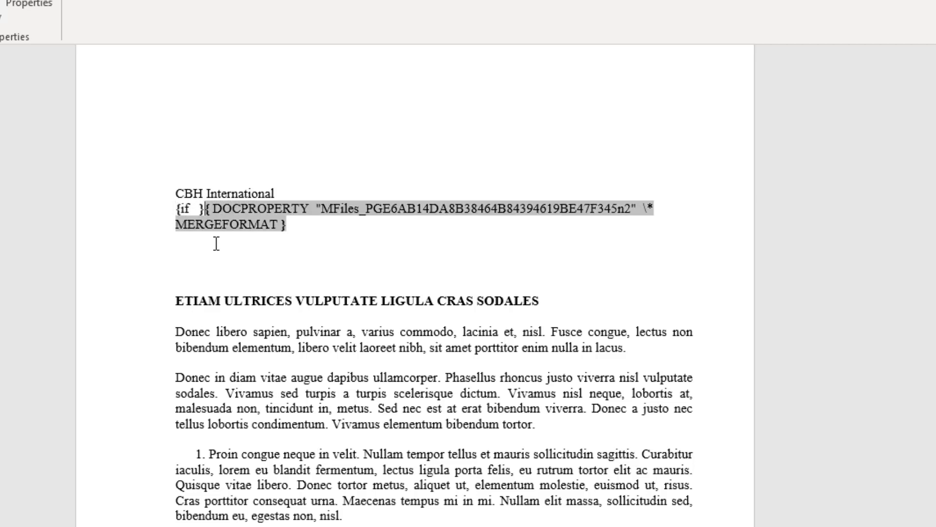
key(shift+Right)
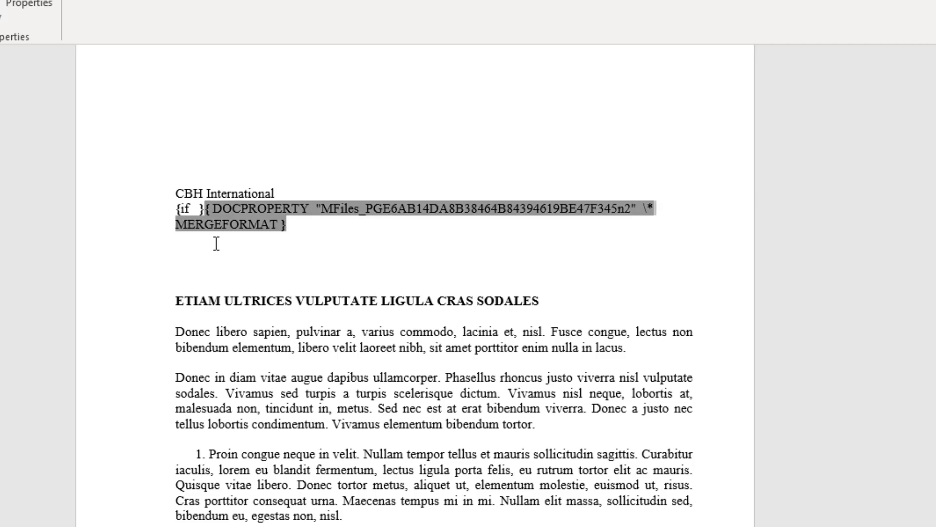
key(ctrl+x)
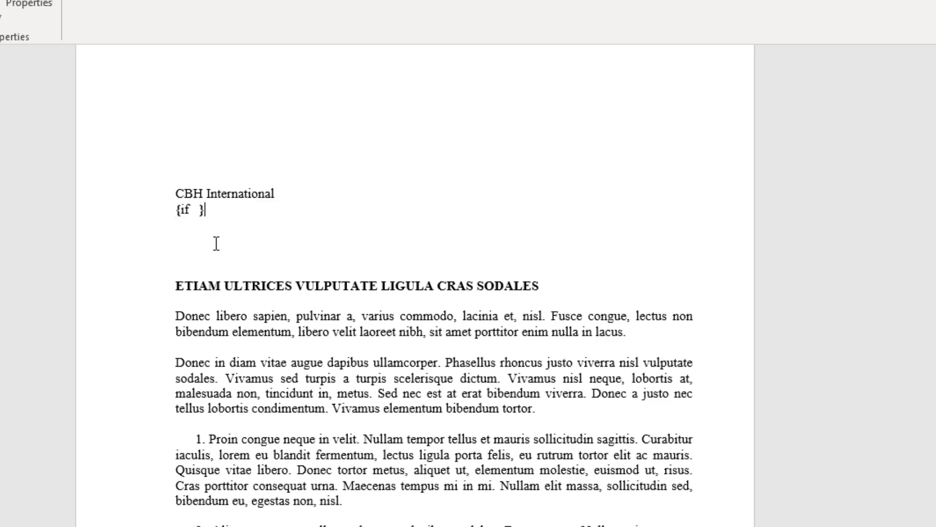
key(Left)
key(Left)
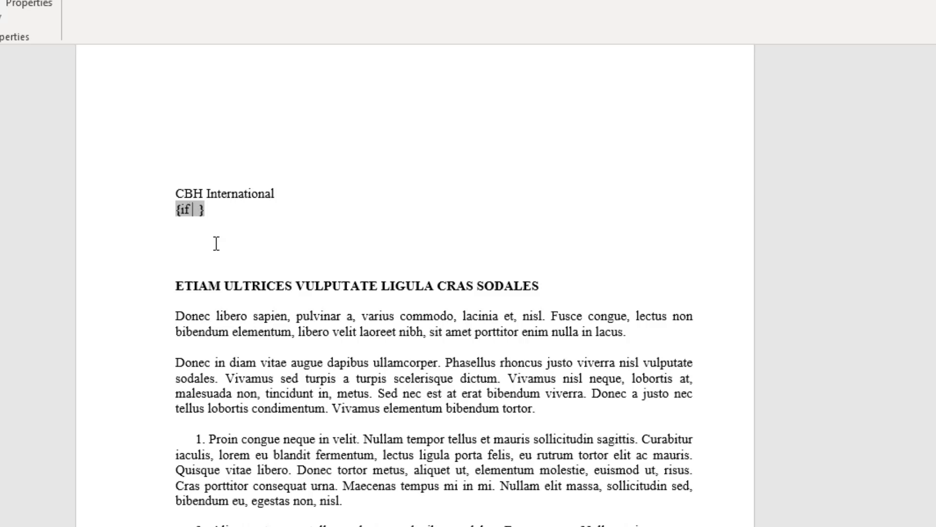
key(ctrl+v)
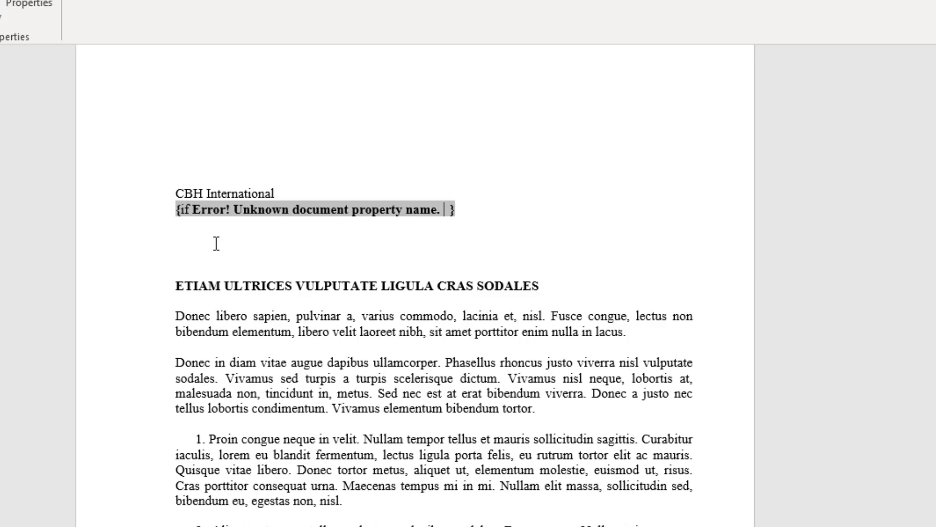
Step: After the property field inside the IF field, add the comparison = "Error!*" and an empty "" as the true result
text(= "")
key(Left)
text(Error)
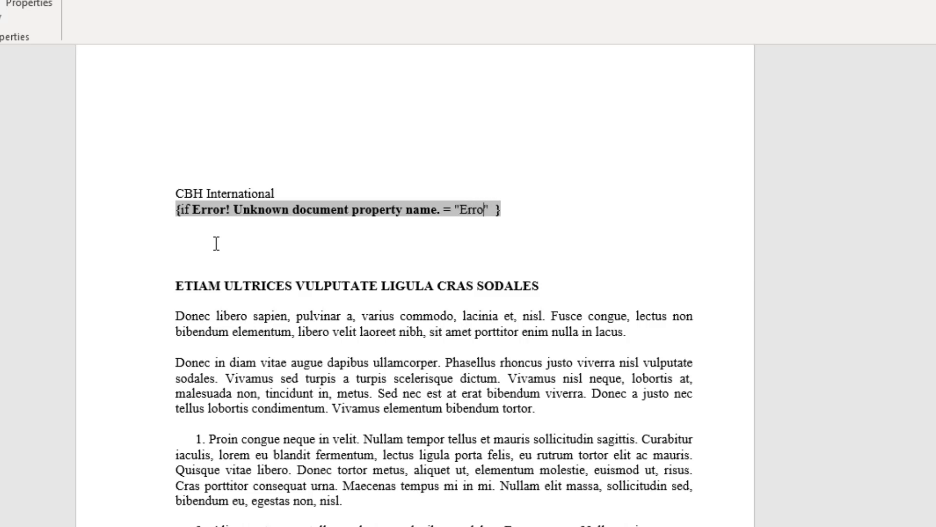
text(!*)
key(Right)
text("")
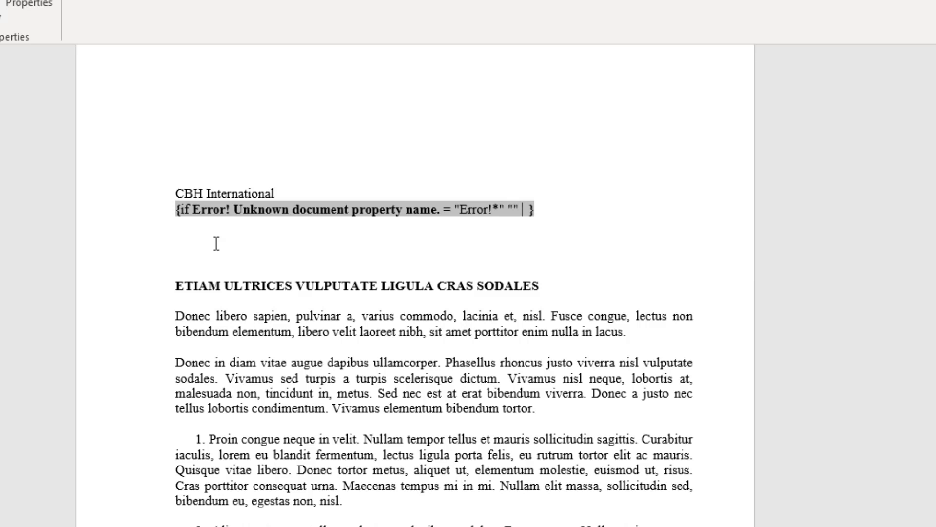
Step: Paste the second customer's DOCPROPERTY field as the false result after "", and update the IF field
key(ctrl+v)
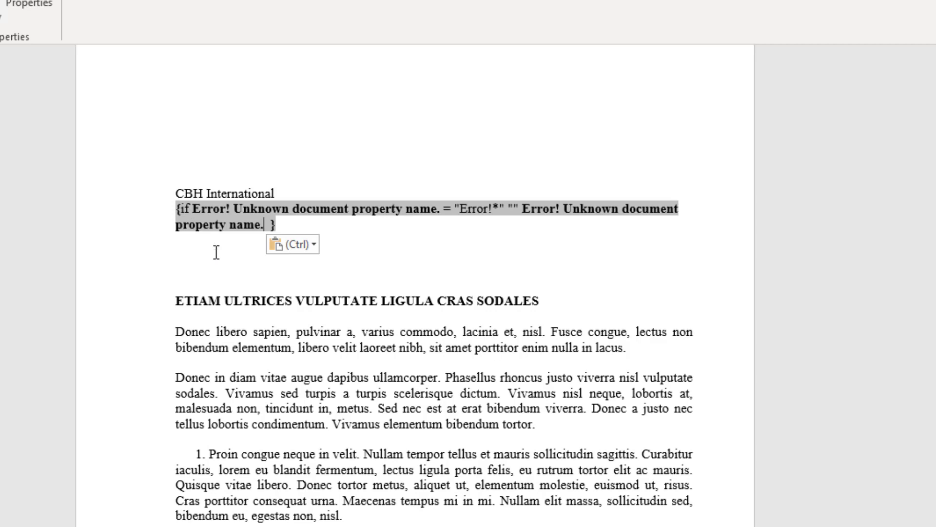
click(216, 252)
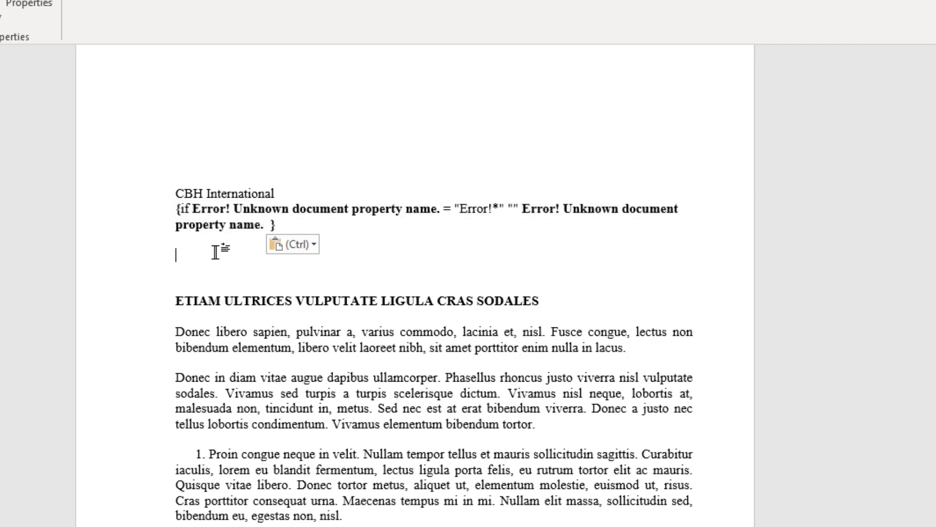
right_click(197, 213)
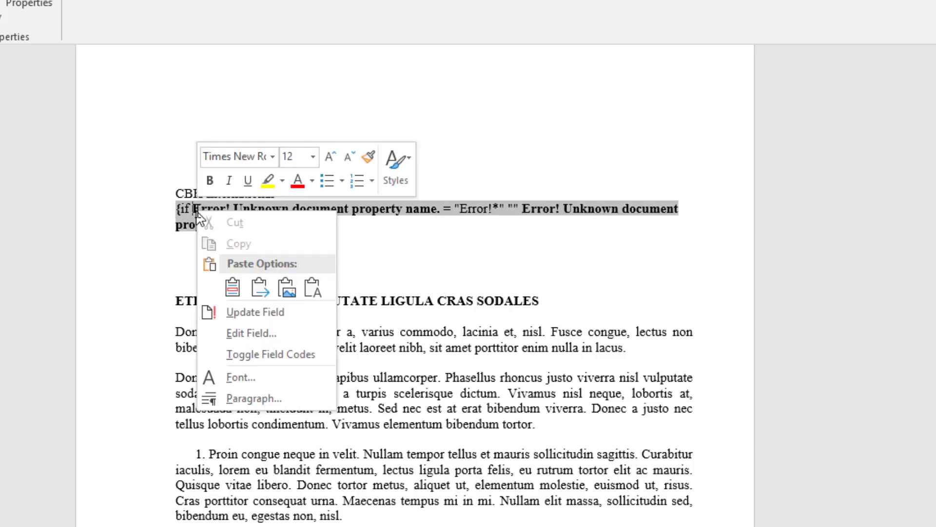
click(246, 312)
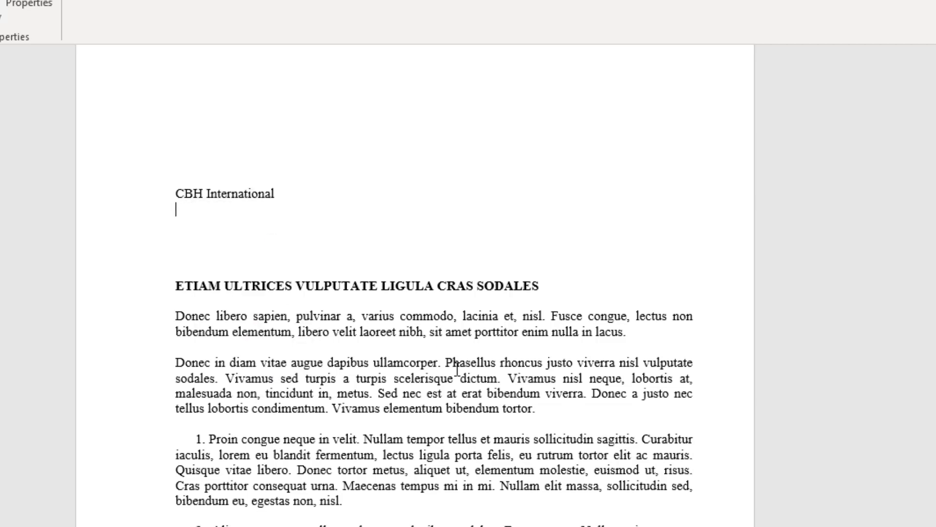